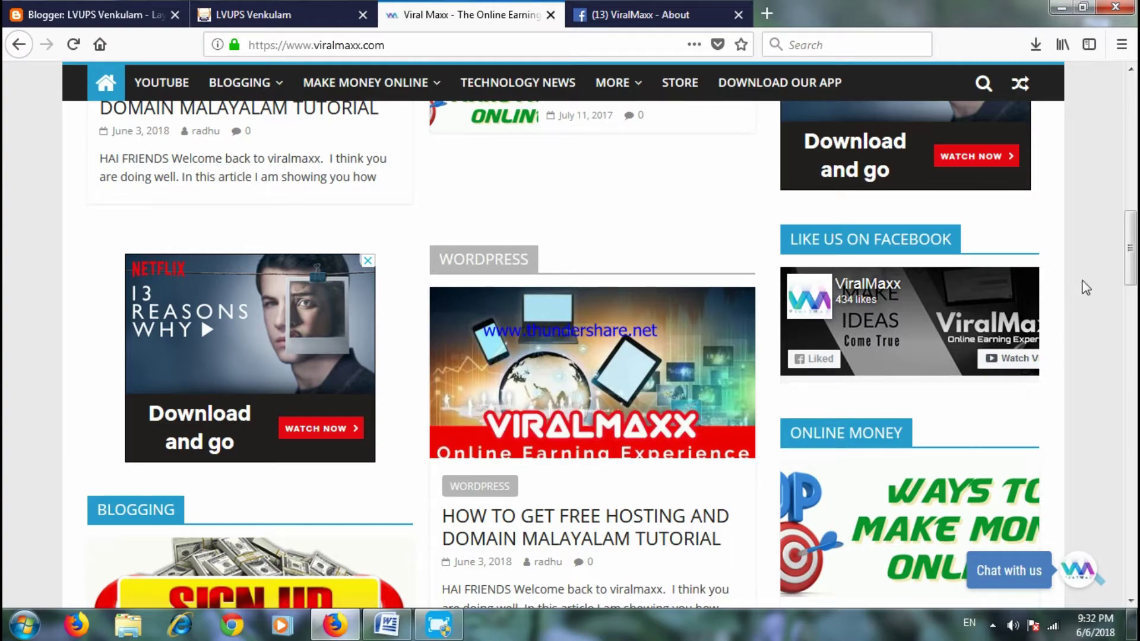
Scroll viralmaxx.com to its Like Us On Facebook box, then switch to the LVUPS Venkulam blog.
{"action": "mouse_move", "coordinate": [1130, 243]}
{"action": "left_mouse_down"}
{"action": "mouse_move", "coordinate": [1130, 147]}
{"action": "mouse_move", "coordinate": [1131, 241]}
{"action": "left_mouse_up"}
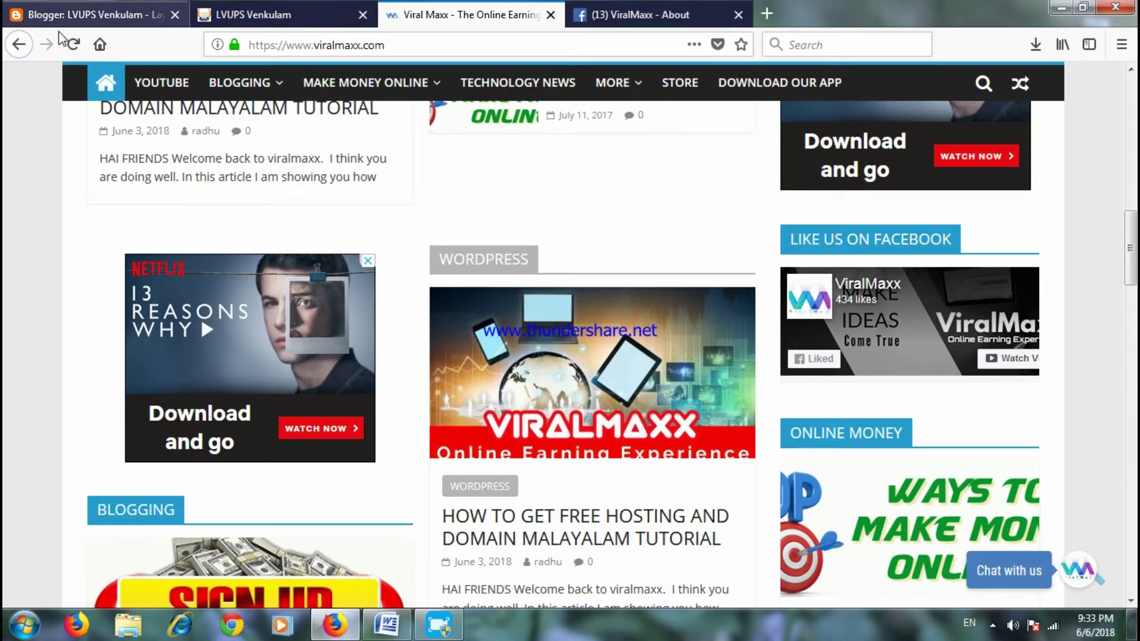
{"action": "left_click", "coordinate": [255, 14]}
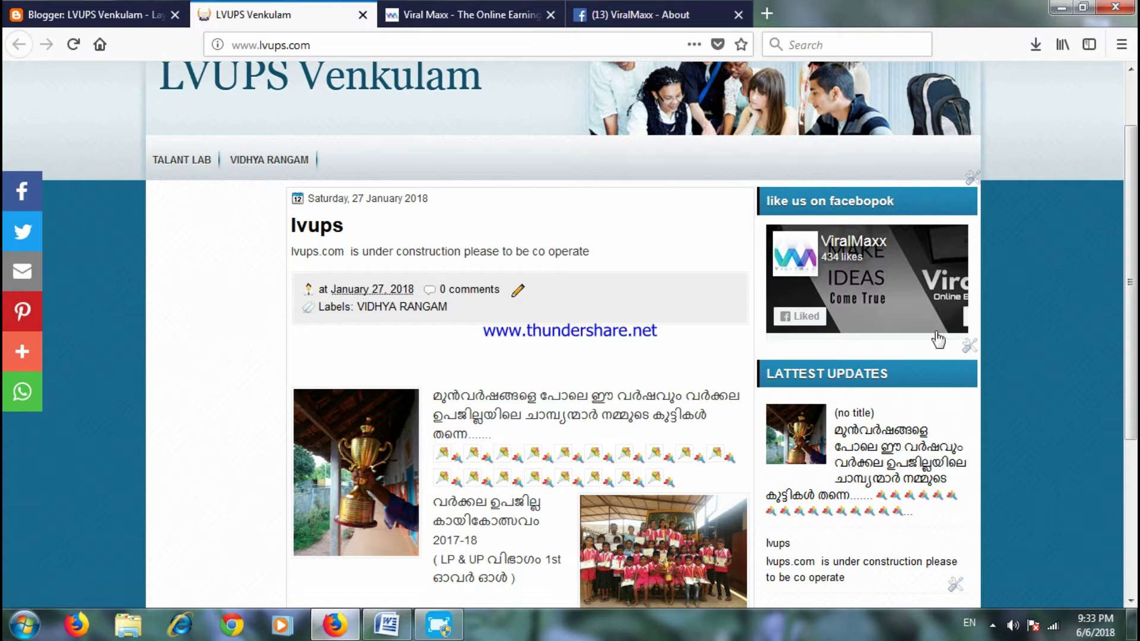
Reload the LVUPS Venkulam blog to confirm its Facebook box is gone, then go to Blogger Layout.
{"action": "left_click", "coordinate": [71, 46]}
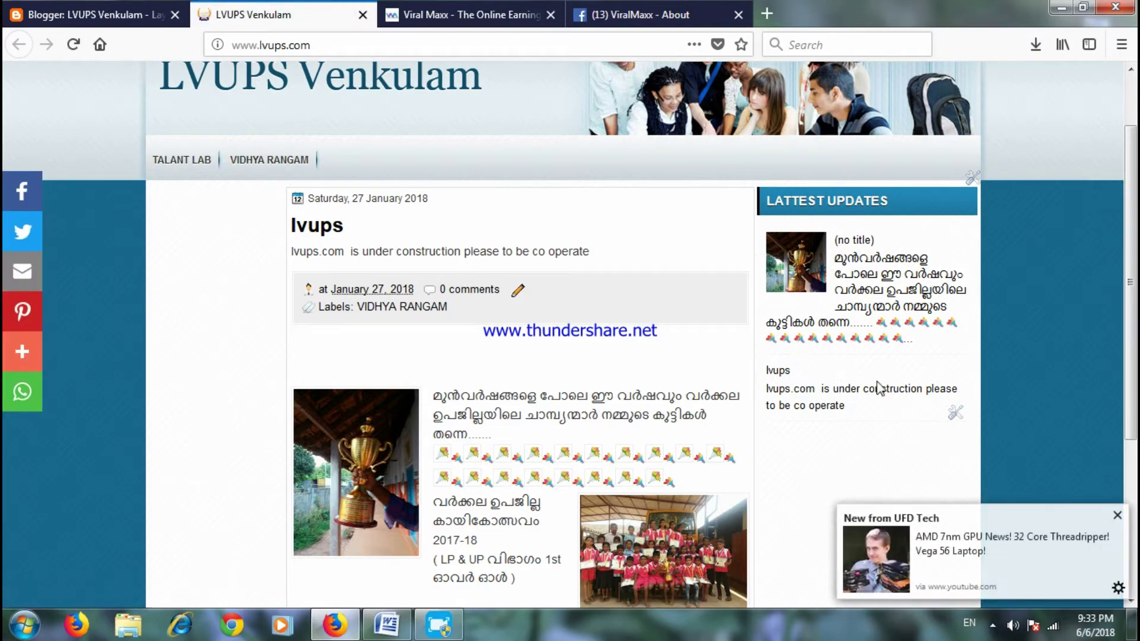
{"action": "left_click", "coordinate": [1117, 515]}
{"action": "left_click", "coordinate": [98, 16]}
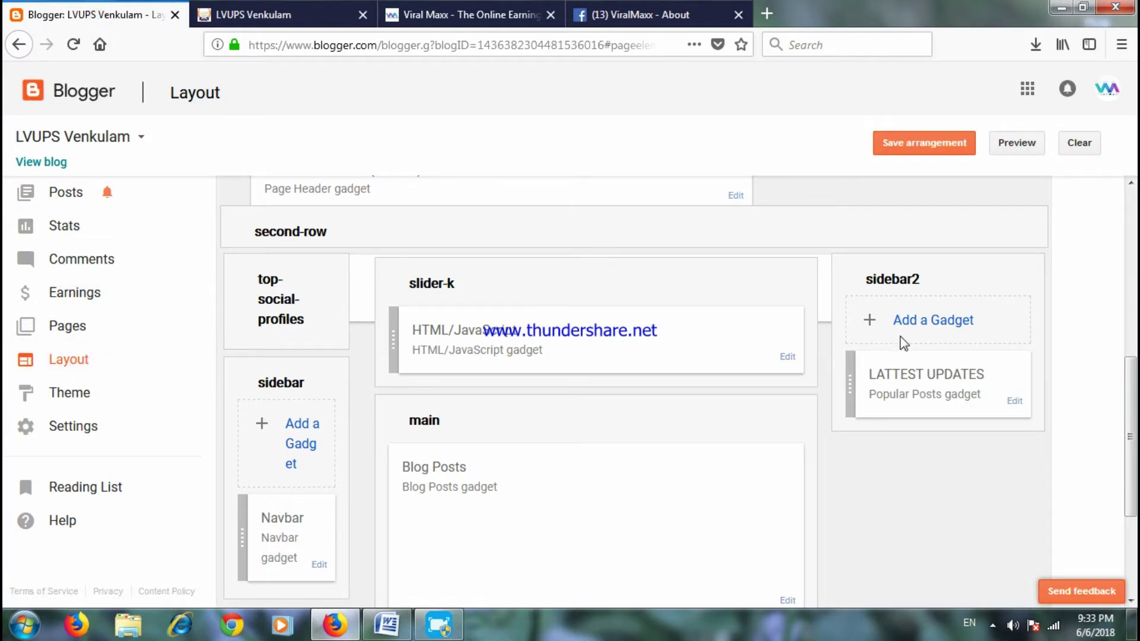
Add an HTML/JavaScript gadget to sidebar2 titled 'find as on facebook'.
{"action": "left_click", "coordinate": [933, 321]}
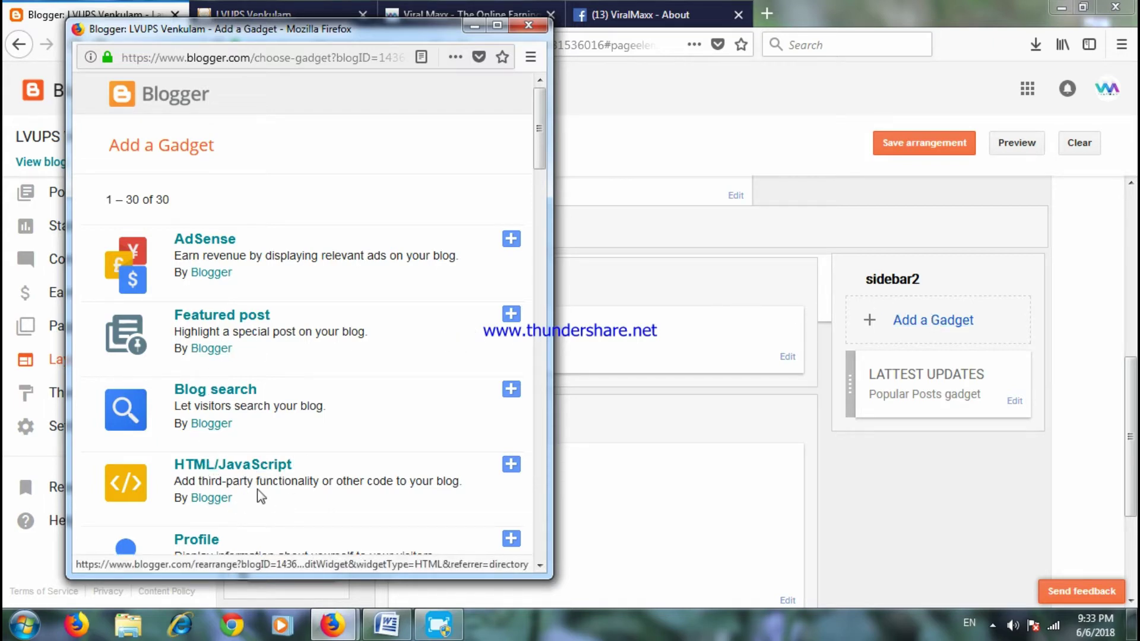
{"action": "left_click", "coordinate": [257, 470]}
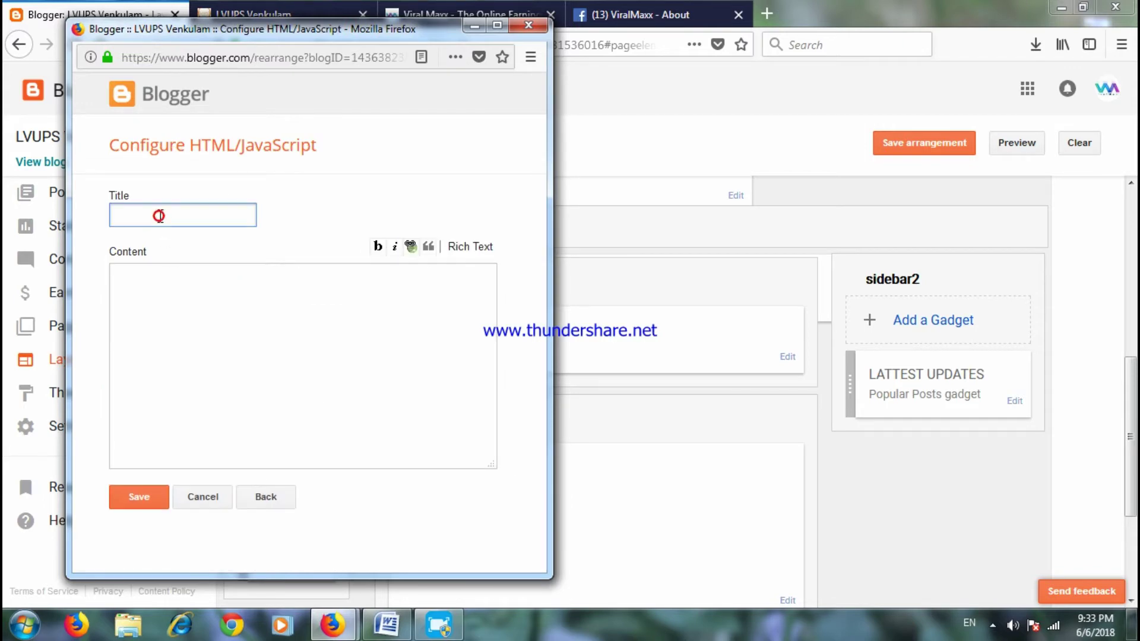
{"action": "left_click", "coordinate": [158, 216]}
Copy the Facebook like-box iframe code from the Word document.
{"action": "left_click", "coordinate": [191, 301]}
{"action": "left_click", "coordinate": [387, 624]}
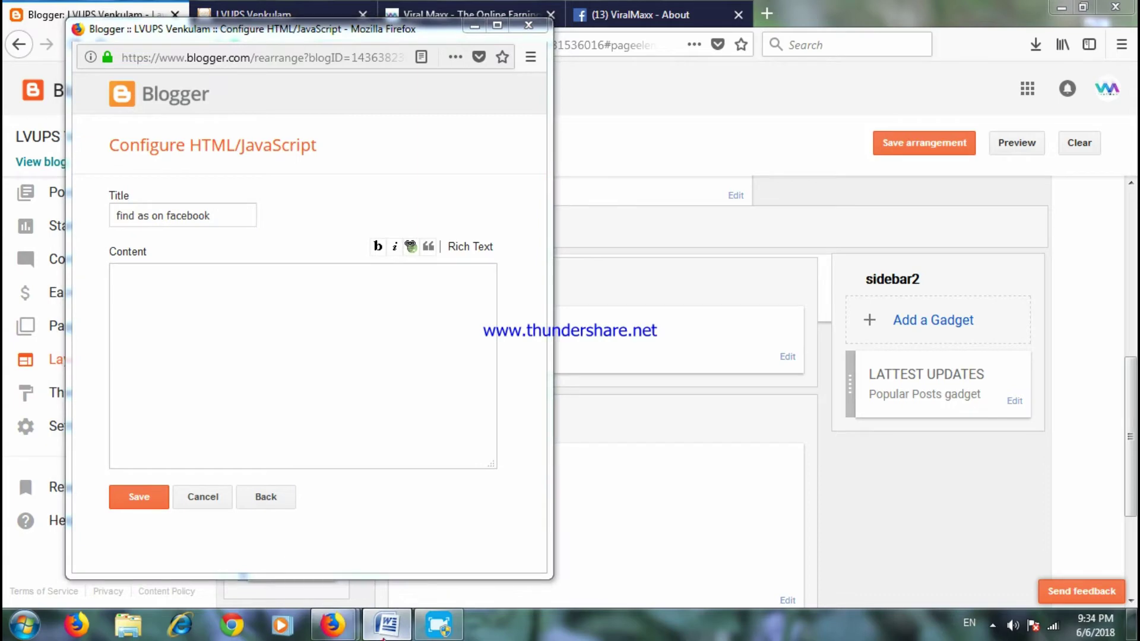
{"action": "right_click", "coordinate": [451, 282]}
{"action": "left_click", "coordinate": [509, 302]}
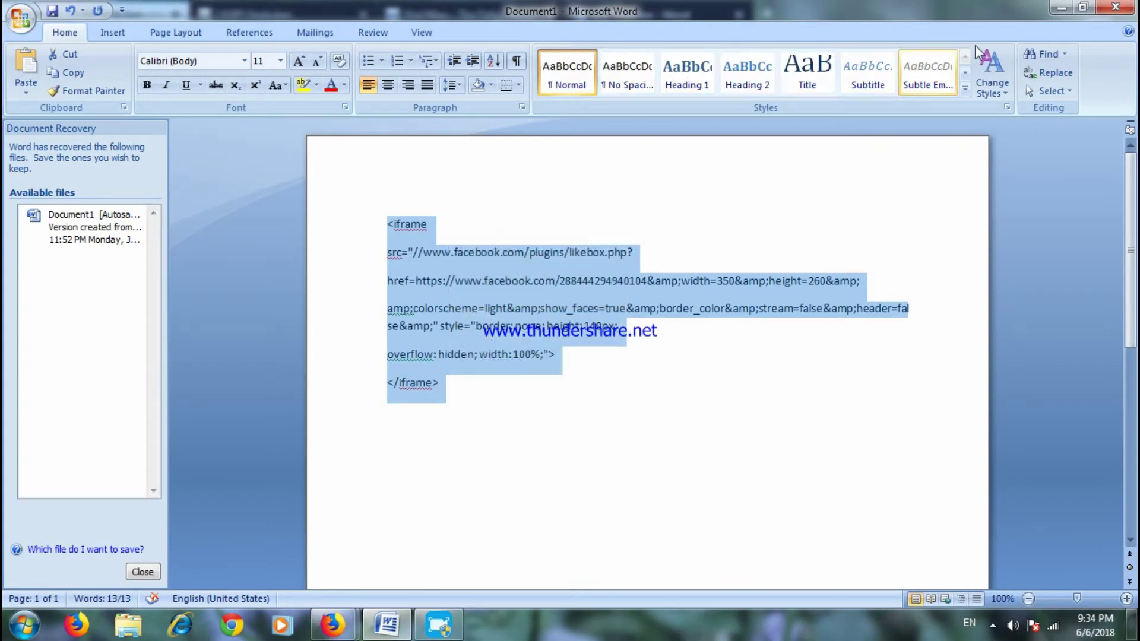
{"action": "left_click", "coordinate": [1054, 15]}
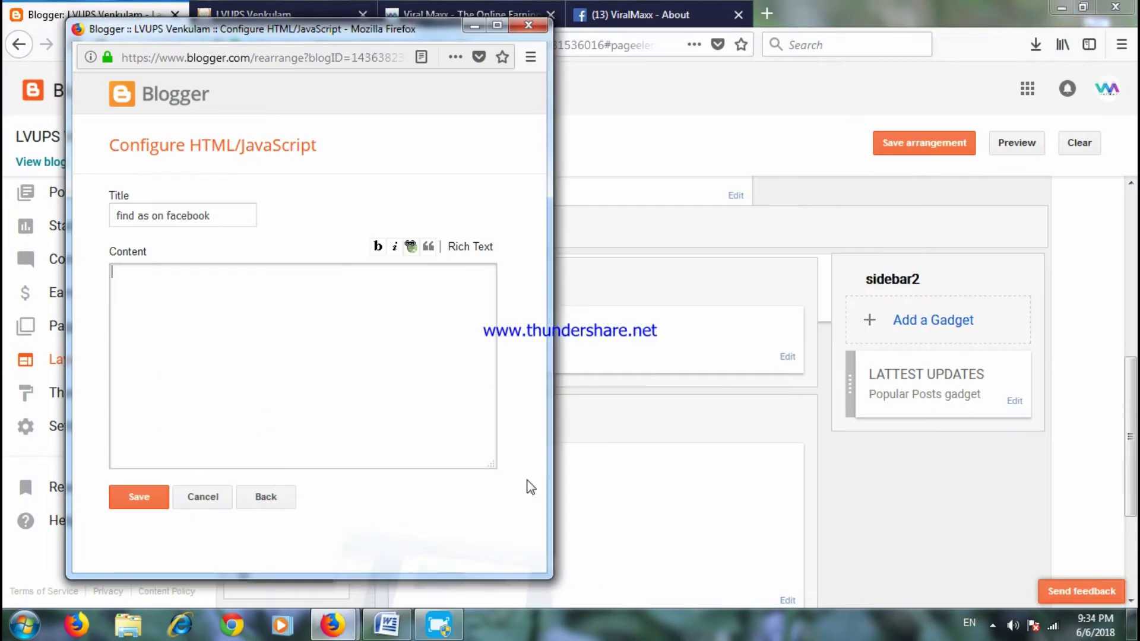
Paste the like-box iframe code into the gadget's Content and save the gadget.
{"action": "right_click", "coordinate": [247, 342]}
{"action": "left_click", "coordinate": [311, 413]}
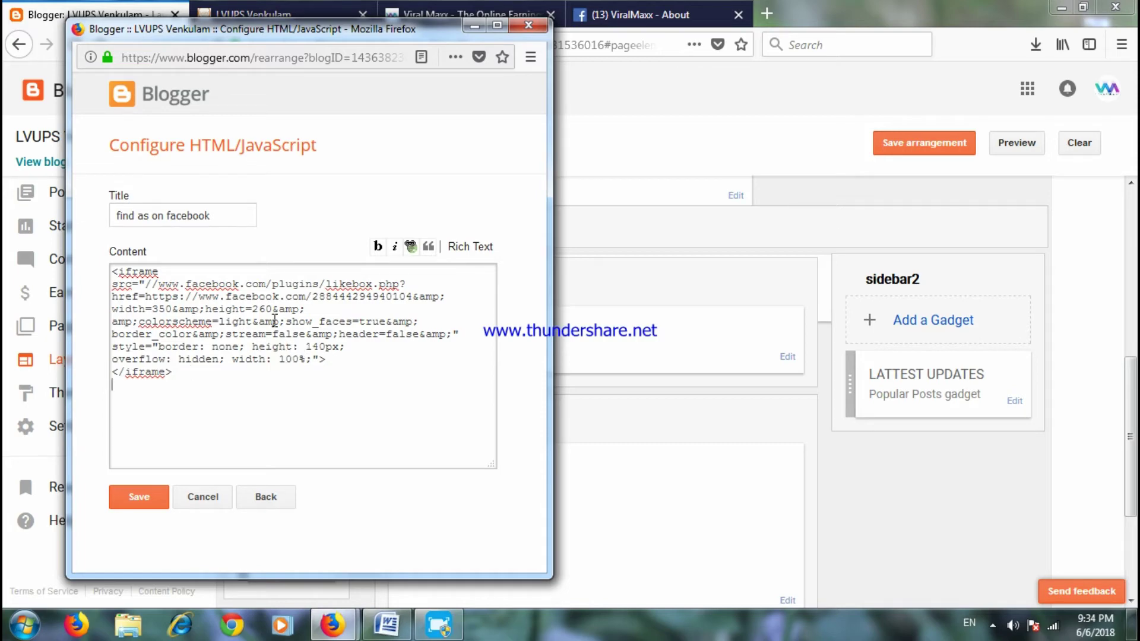
{"action": "left_click", "coordinate": [146, 500]}
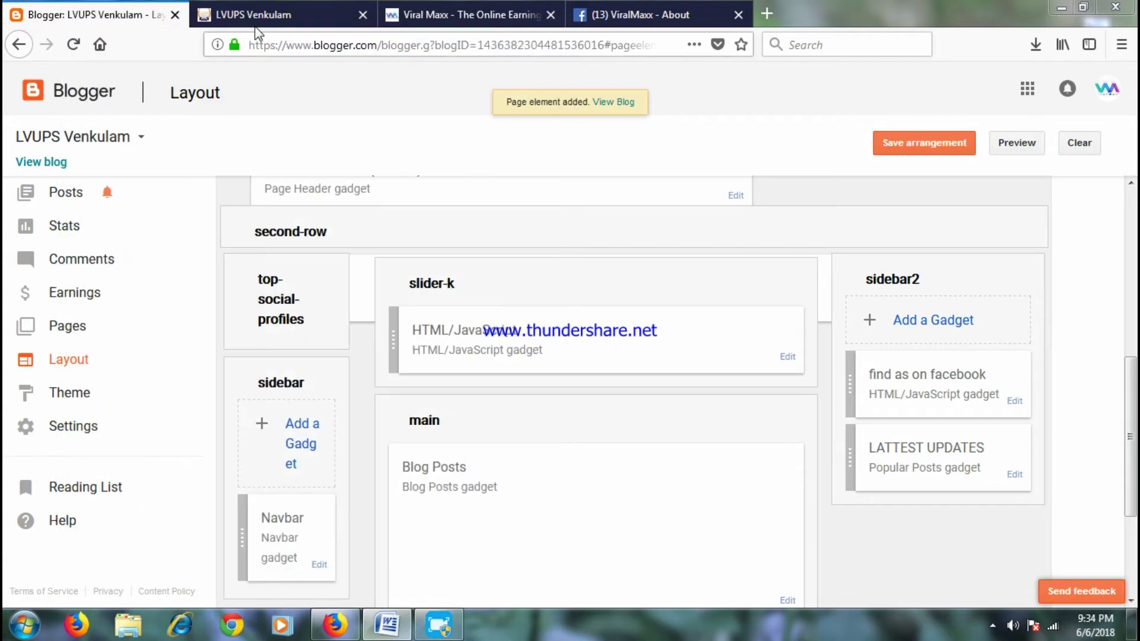
{"action": "left_click", "coordinate": [255, 19]}
Reload the blog to see the 'find as on facebook' like box, then return to Layout.
{"action": "left_click", "coordinate": [73, 45]}
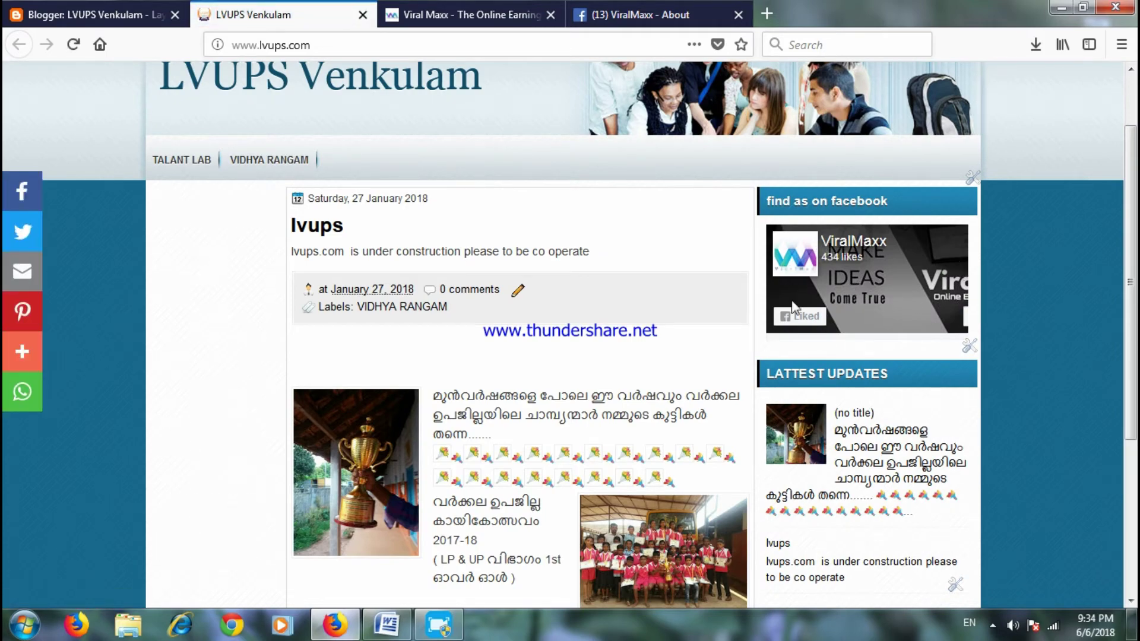
{"action": "left_click", "coordinate": [154, 13]}
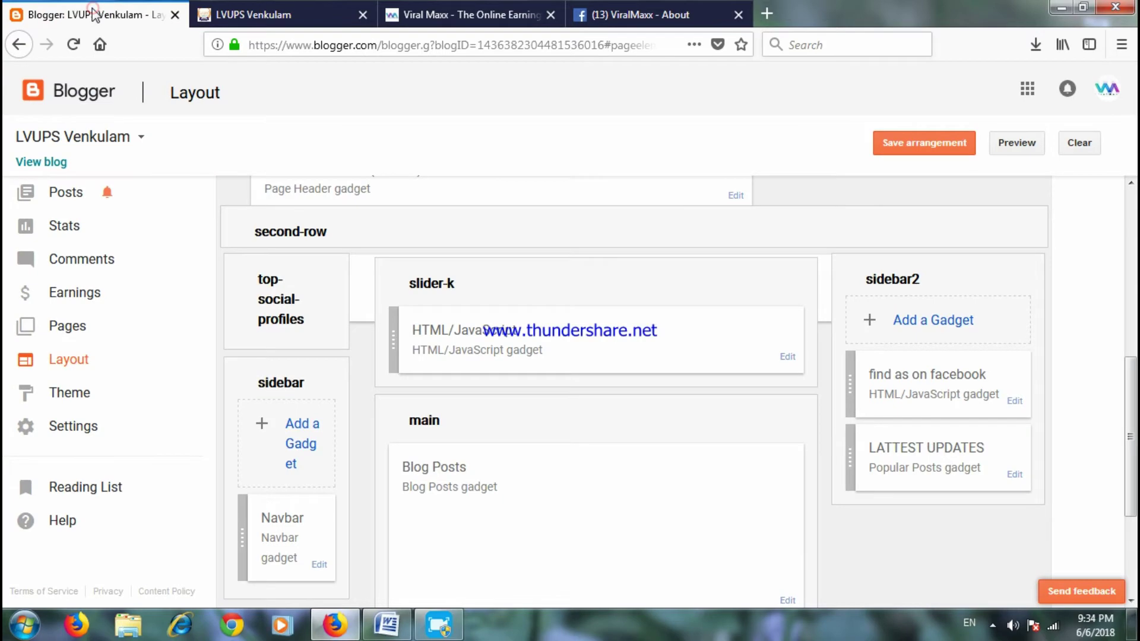
Reopen the 'find as on facebook' gadget, highlight its page ID, and view ViralMaxx's About page.
{"action": "left_click", "coordinate": [1012, 402]}
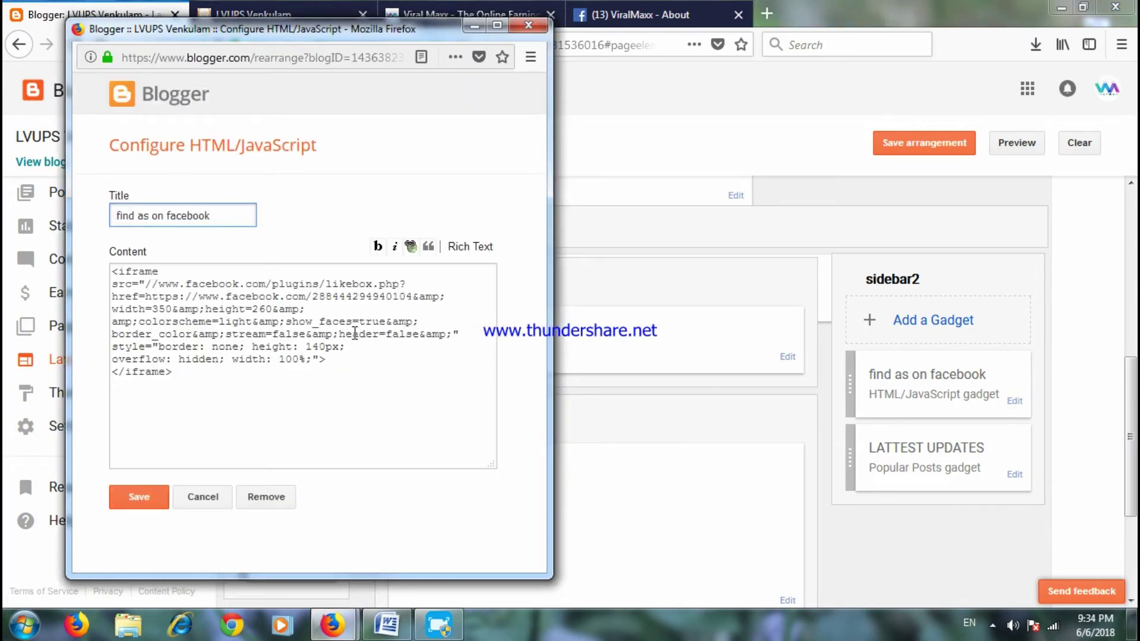
{"action": "left_click_drag", "start_coordinate": [312, 297], "coordinate": [407, 297]}
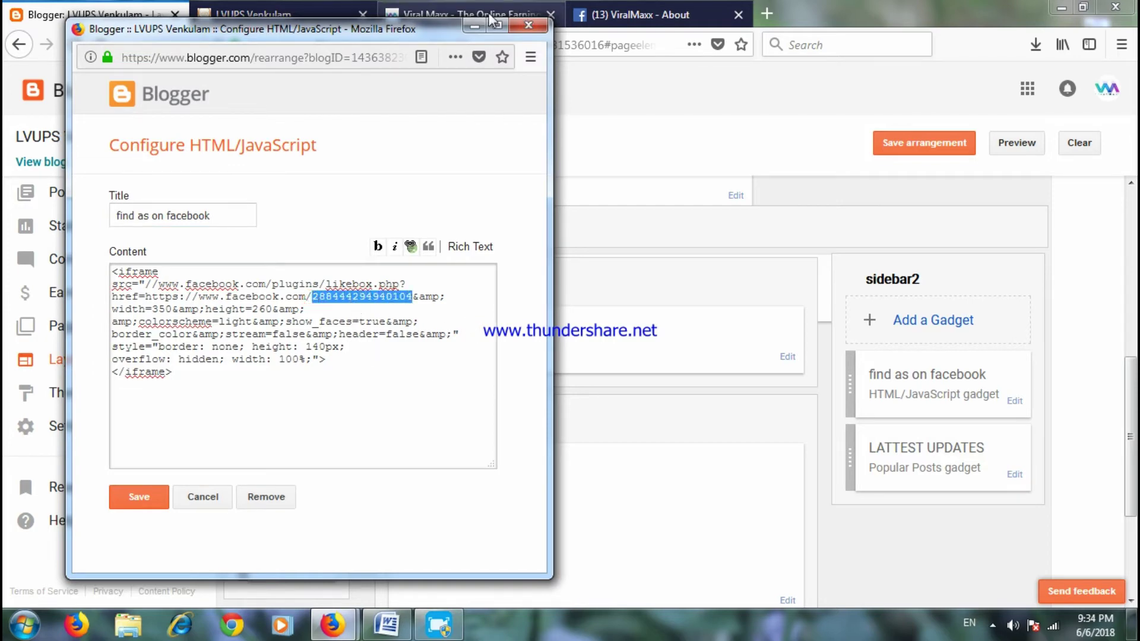
{"action": "left_click", "coordinate": [604, 6]}
{"action": "left_click", "coordinate": [607, 12]}
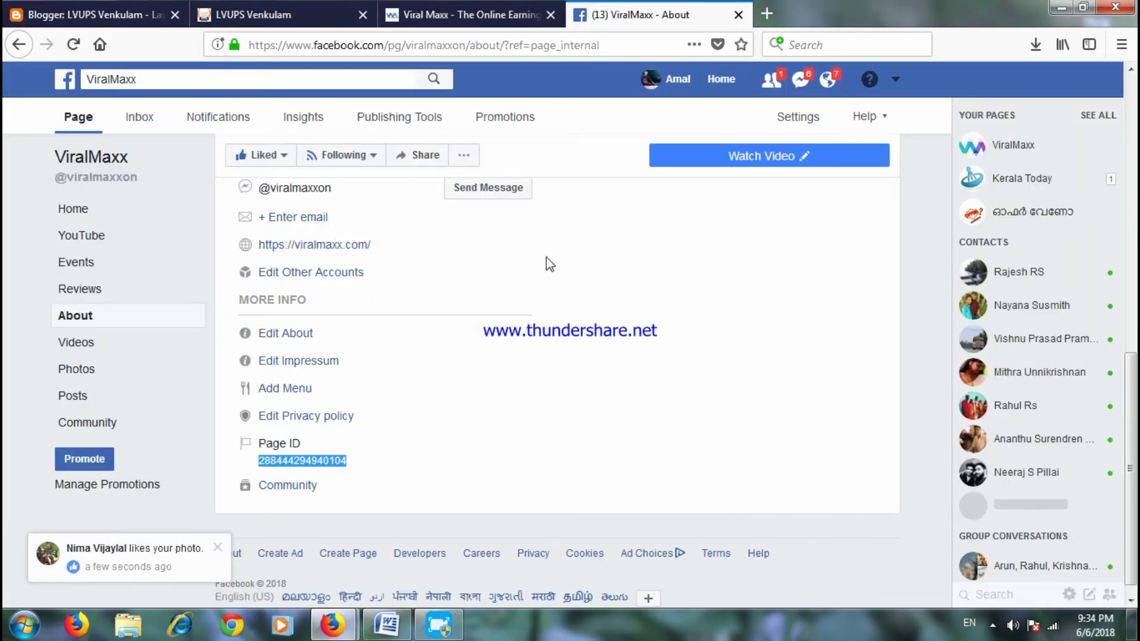
Check the Page ID on ViralMaxx's Facebook About page, then return to the gadget editor.
{"action": "left_click_drag", "start_coordinate": [1132, 400], "coordinate": [1132, 101]}
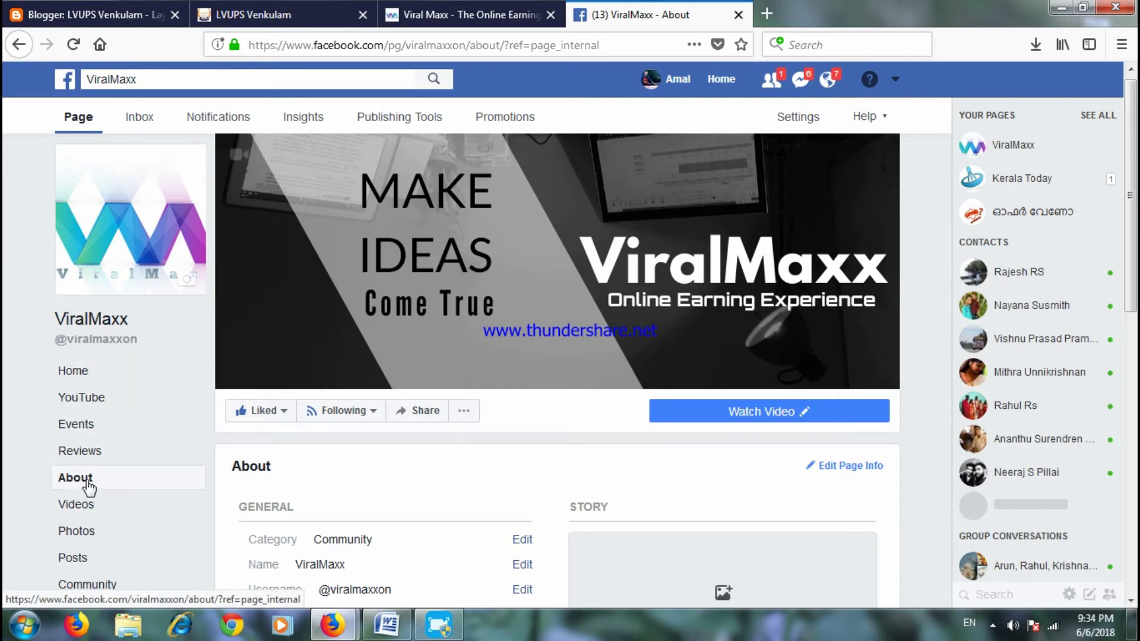
{"action": "left_click", "coordinate": [109, 486]}
{"action": "left_click_drag", "start_coordinate": [1129, 157], "coordinate": [1129, 412]}
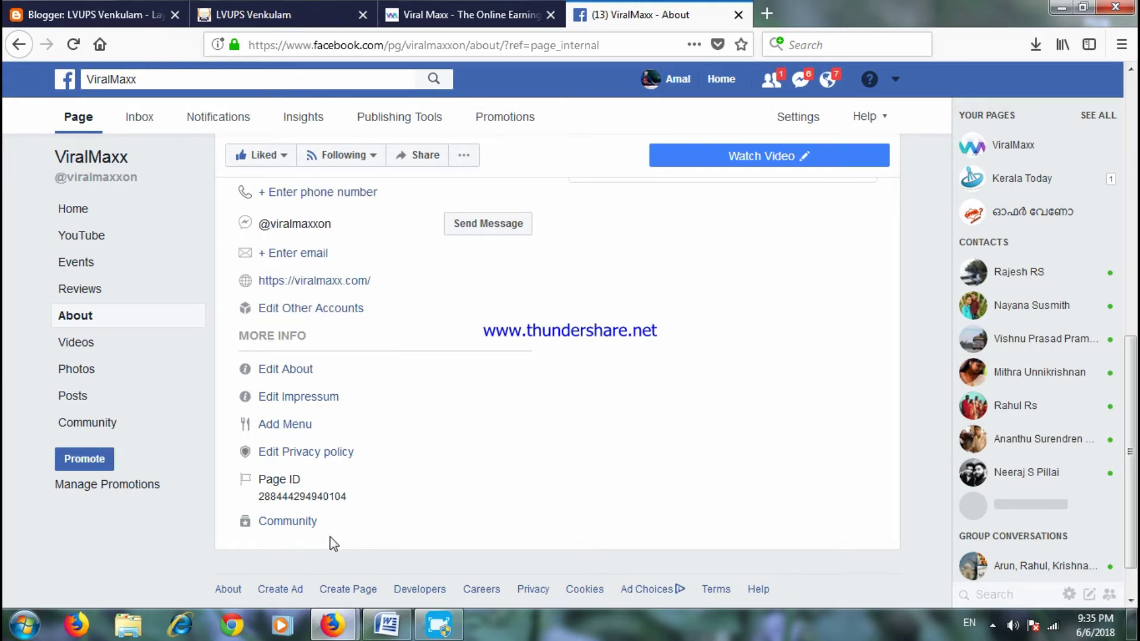
{"action": "mouse_move", "coordinate": [332, 624]}
{"action": "left_click", "coordinate": [431, 539]}
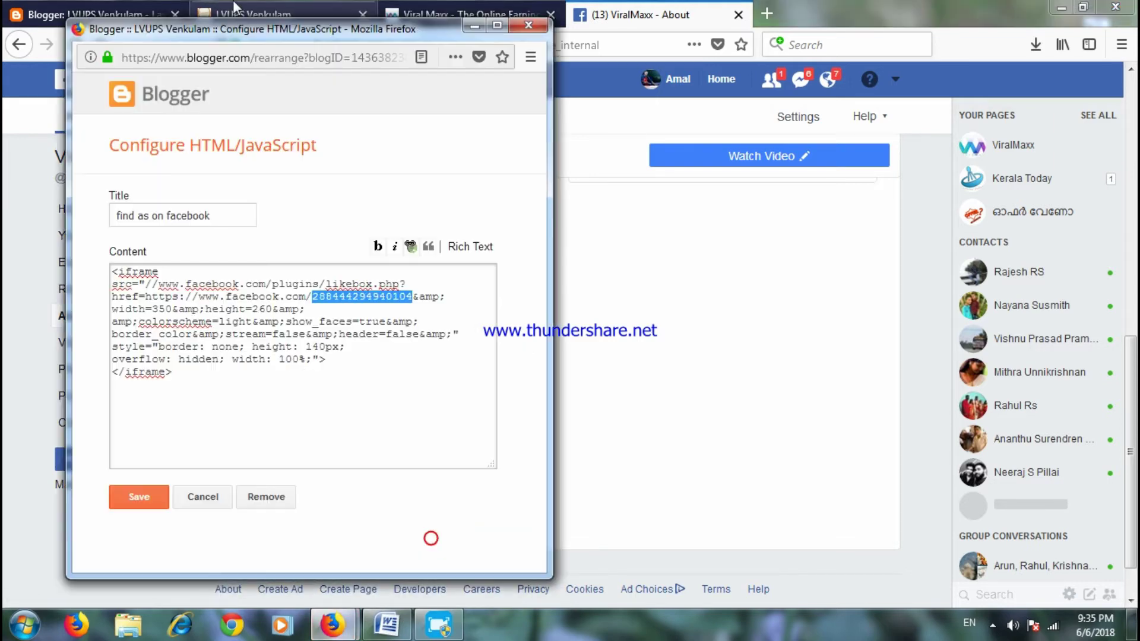
Save the 'find as on facebook' gadget again with its iframe code unchanged.
{"action": "left_click", "coordinate": [248, 9]}
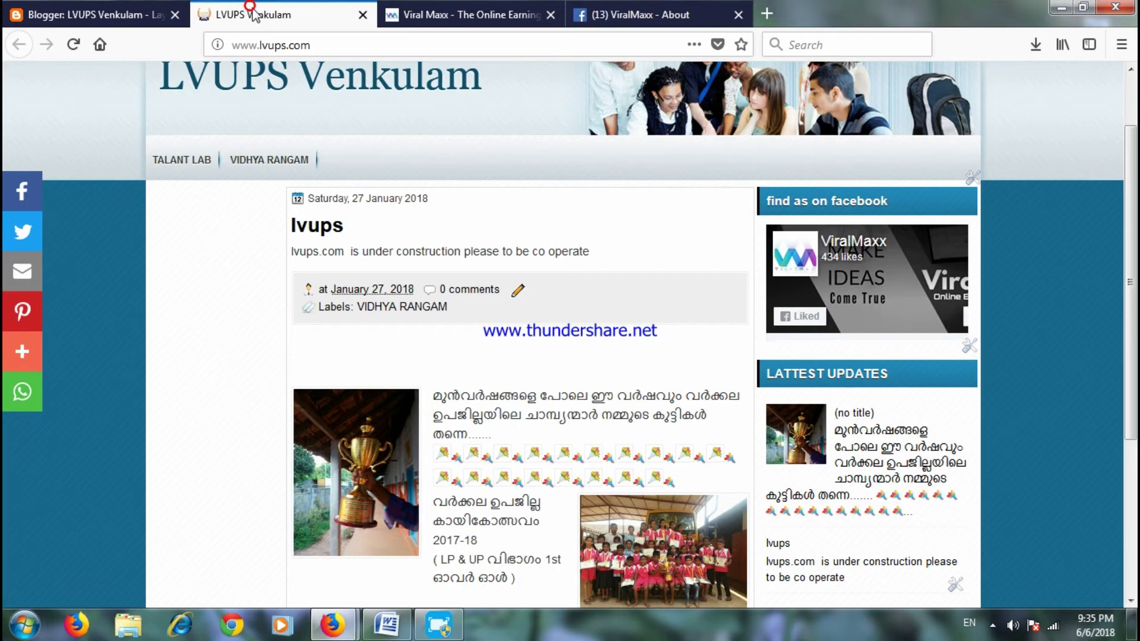
{"action": "left_click", "coordinate": [84, 23]}
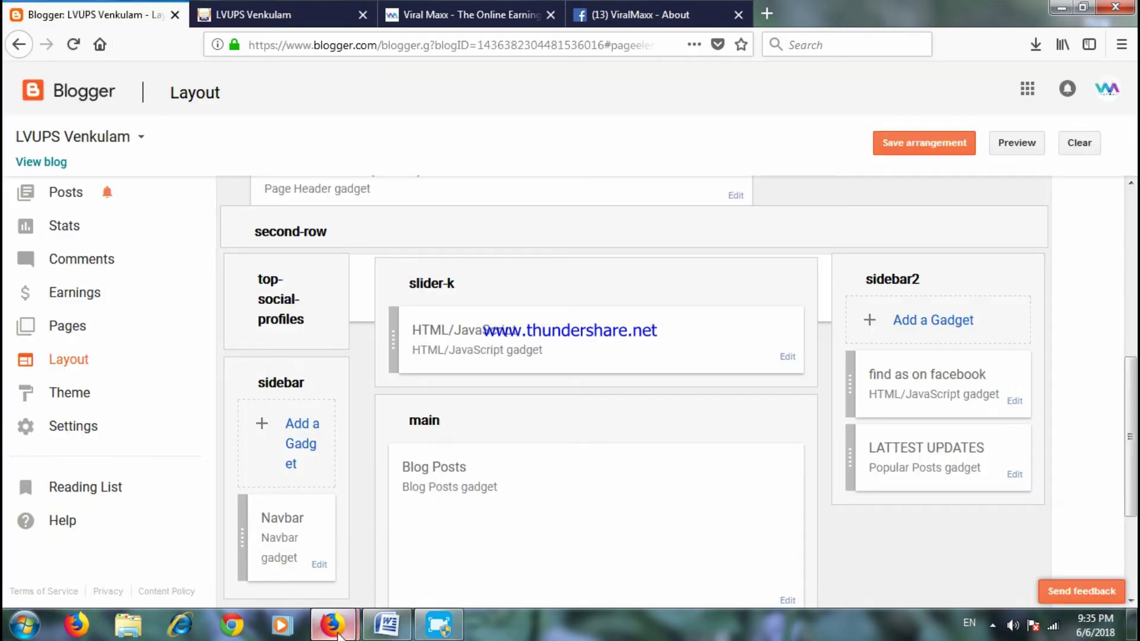
{"action": "mouse_move", "coordinate": [337, 629]}
{"action": "left_click", "coordinate": [365, 568]}
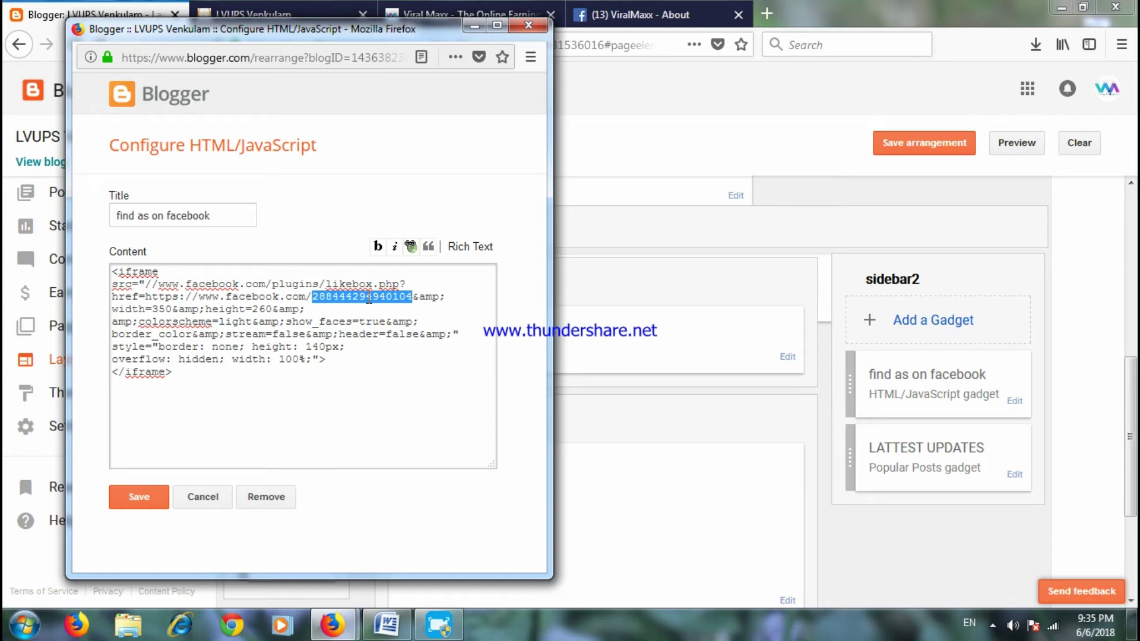
{"action": "left_click", "coordinate": [141, 502]}
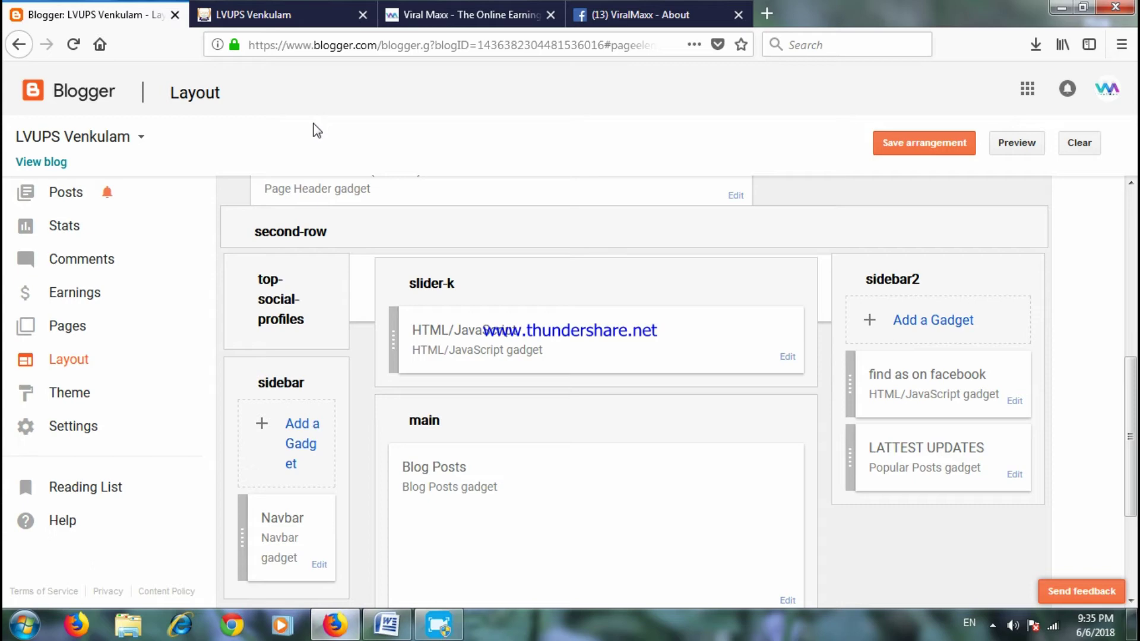
Scroll the LVUPS Venkulam blog to its footer credit line and dismiss the Facebook notification.
{"action": "left_click", "coordinate": [443, 18]}
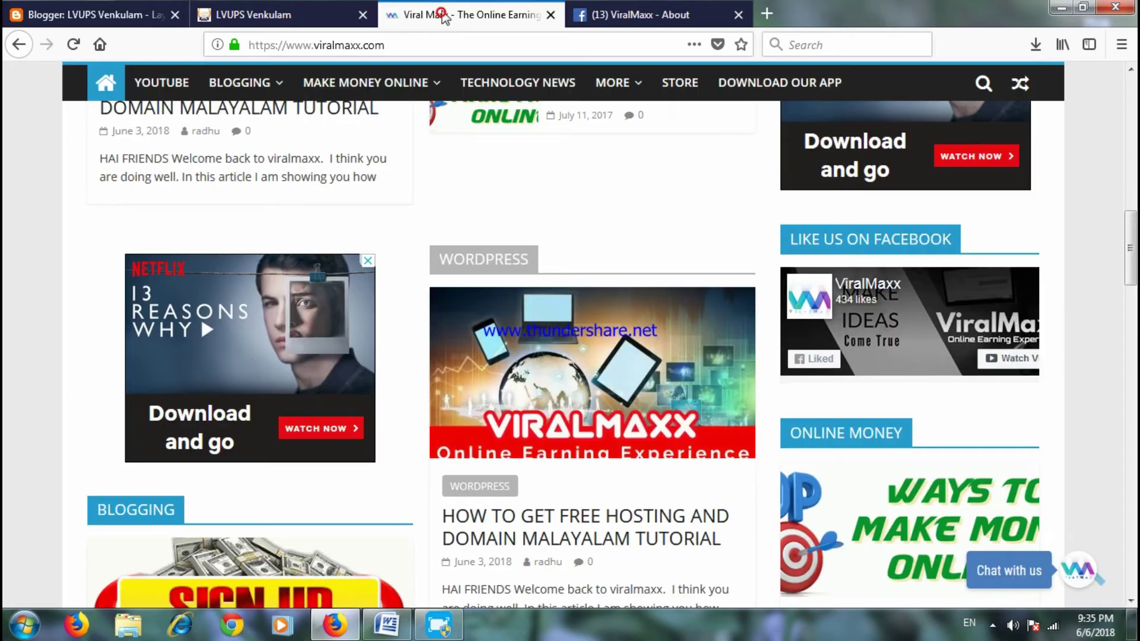
{"action": "left_click", "coordinate": [279, 14]}
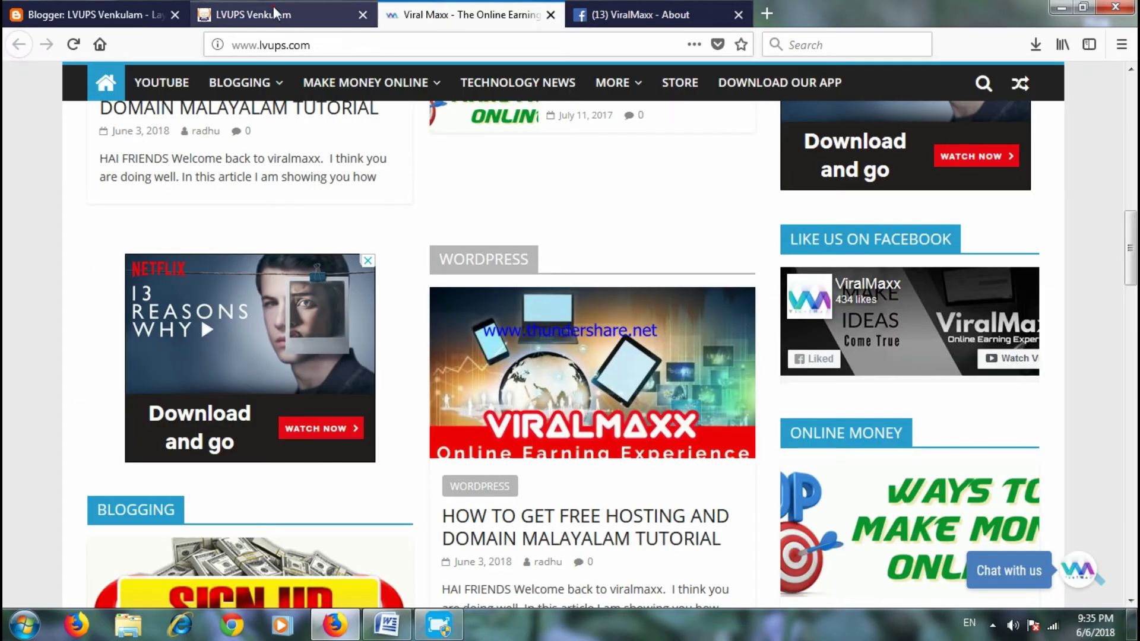
{"action": "scroll", "coordinate": [1131, 297], "scroll_direction": "down", "scroll_amount": 5}
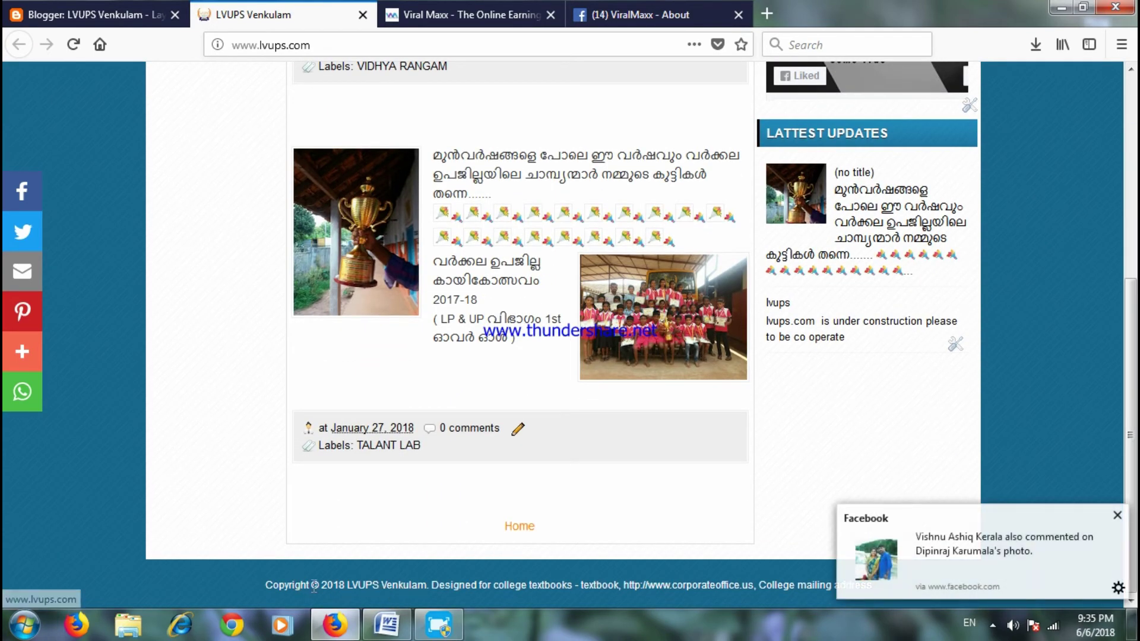
{"action": "left_click", "coordinate": [1117, 516]}
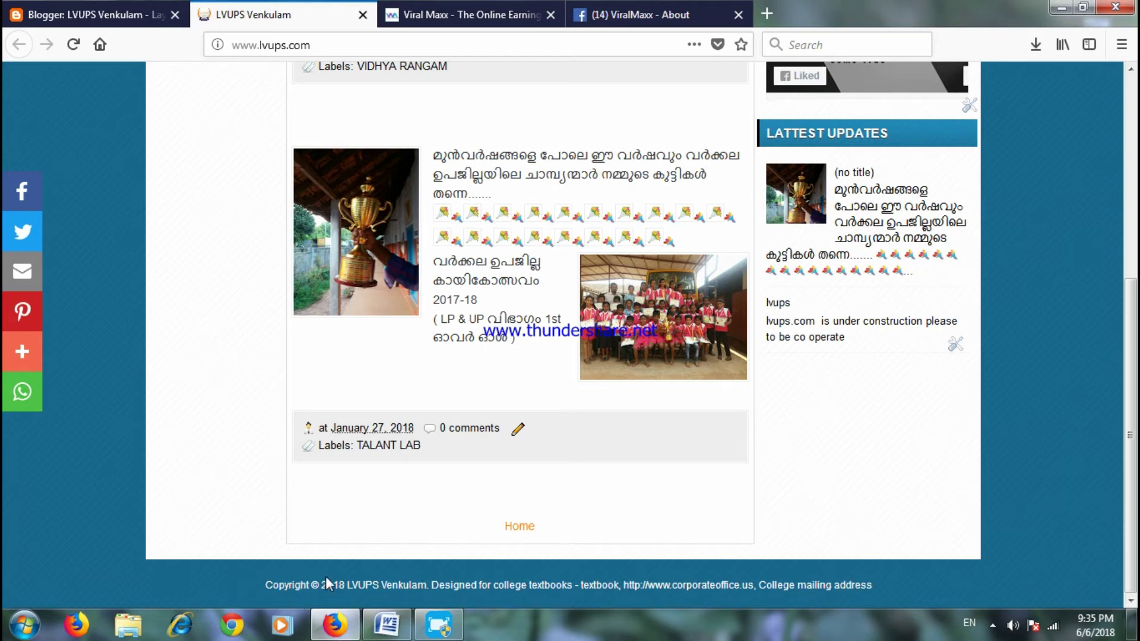
Open the LVUPS Venkulam theme's HTML editor and bring up its search box with Ctrl+F.
{"action": "left_click", "coordinate": [100, 13]}
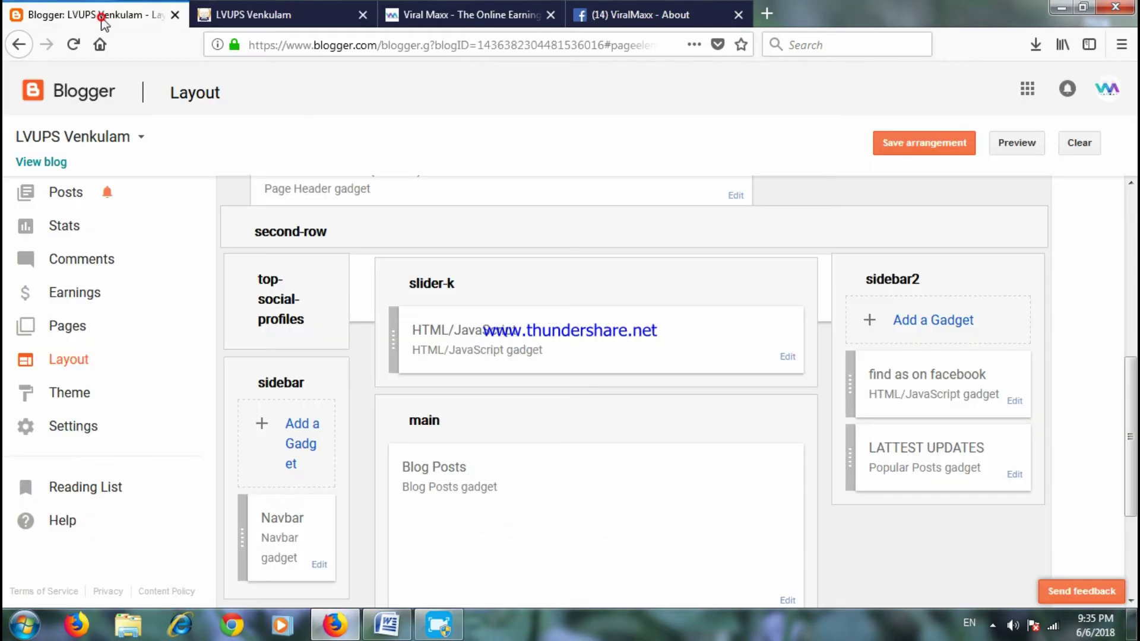
{"action": "left_click", "coordinate": [70, 393]}
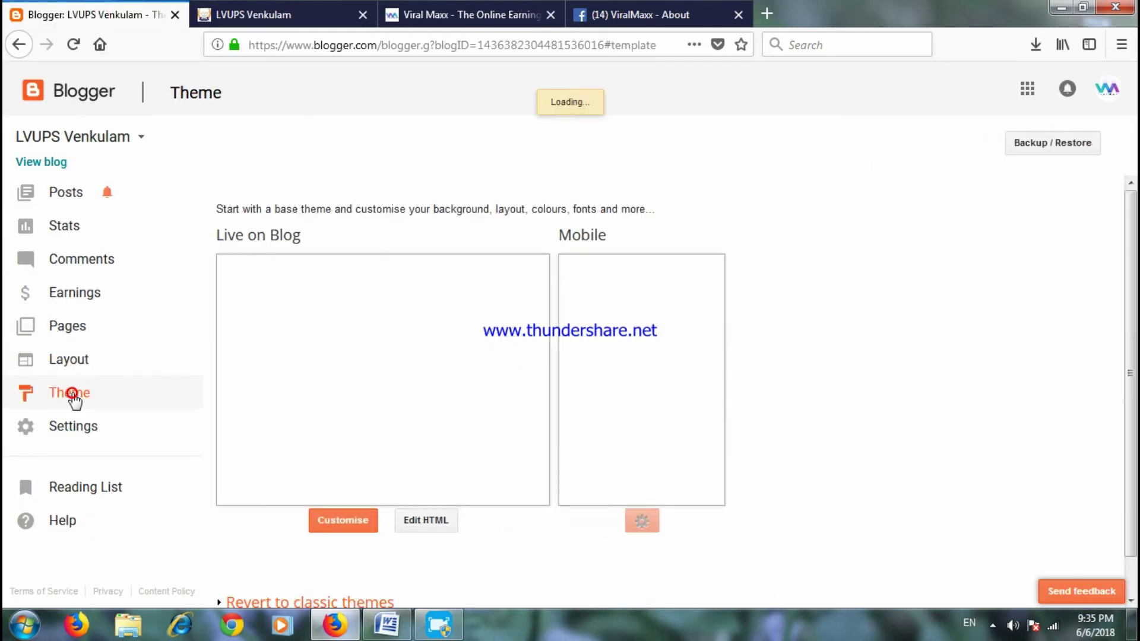
{"action": "left_click", "coordinate": [444, 525]}
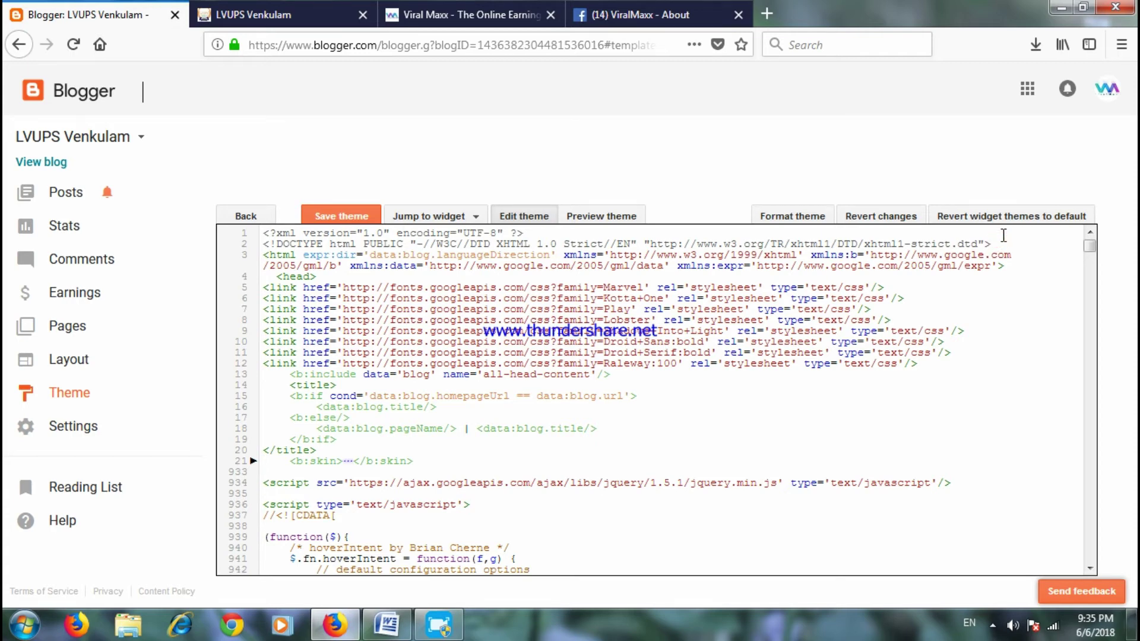
{"action": "key", "text": "ctrl+f"}
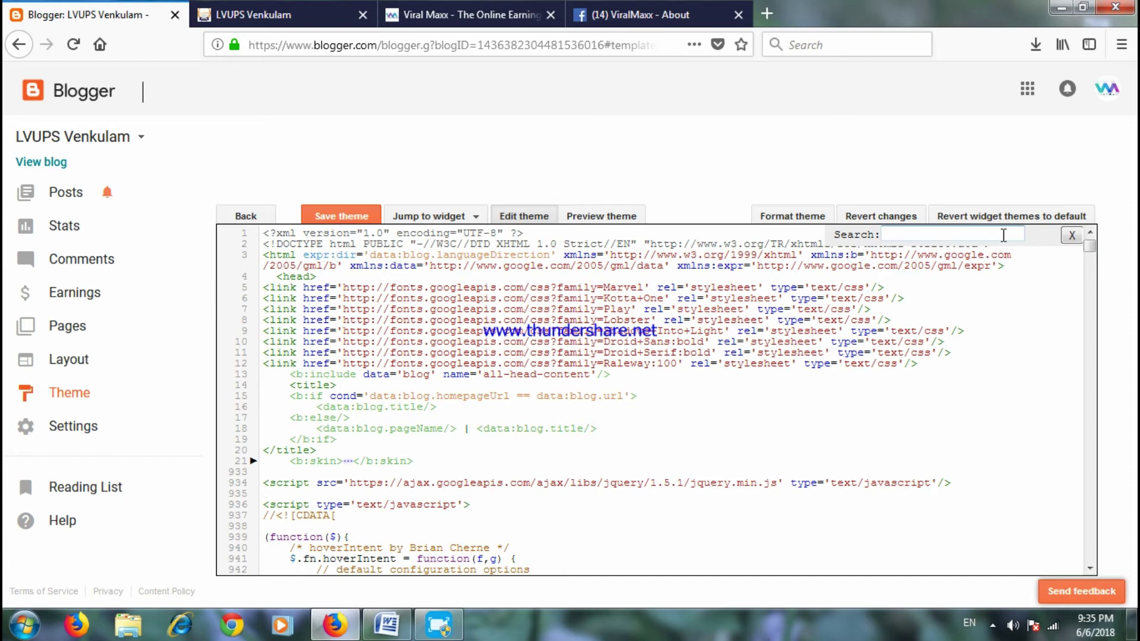
Copy 'Designed for' from the blog footer and search the theme code for it, reaching line 2713.
{"action": "left_click", "coordinate": [267, 14]}
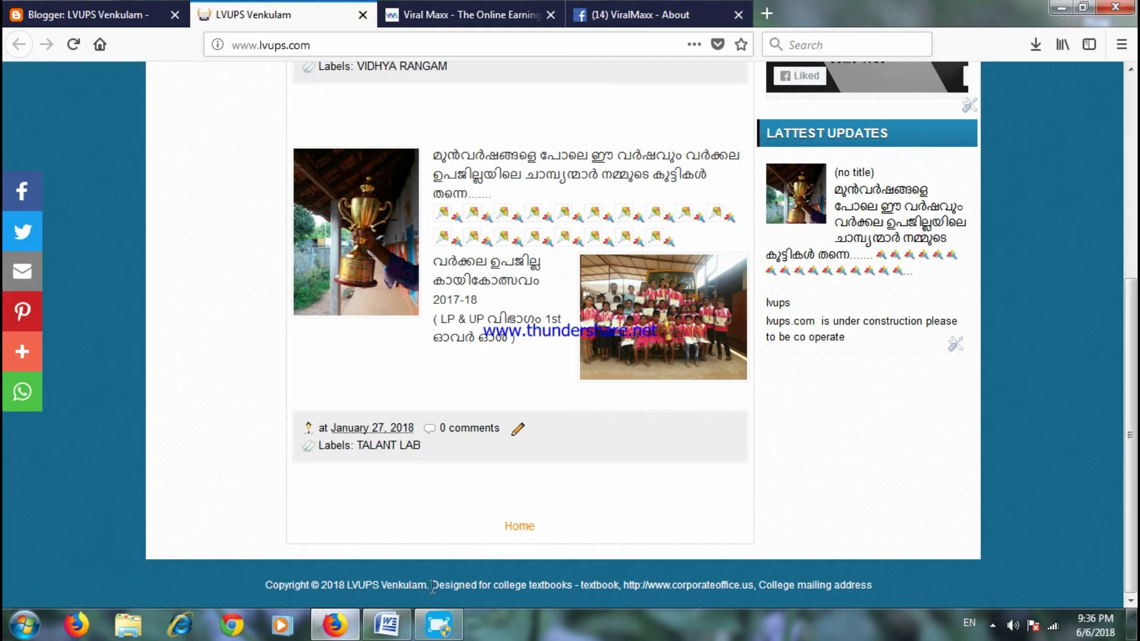
{"action": "left_click_drag", "start_coordinate": [432, 588], "coordinate": [492, 585]}
{"action": "right_click", "coordinate": [484, 584]}
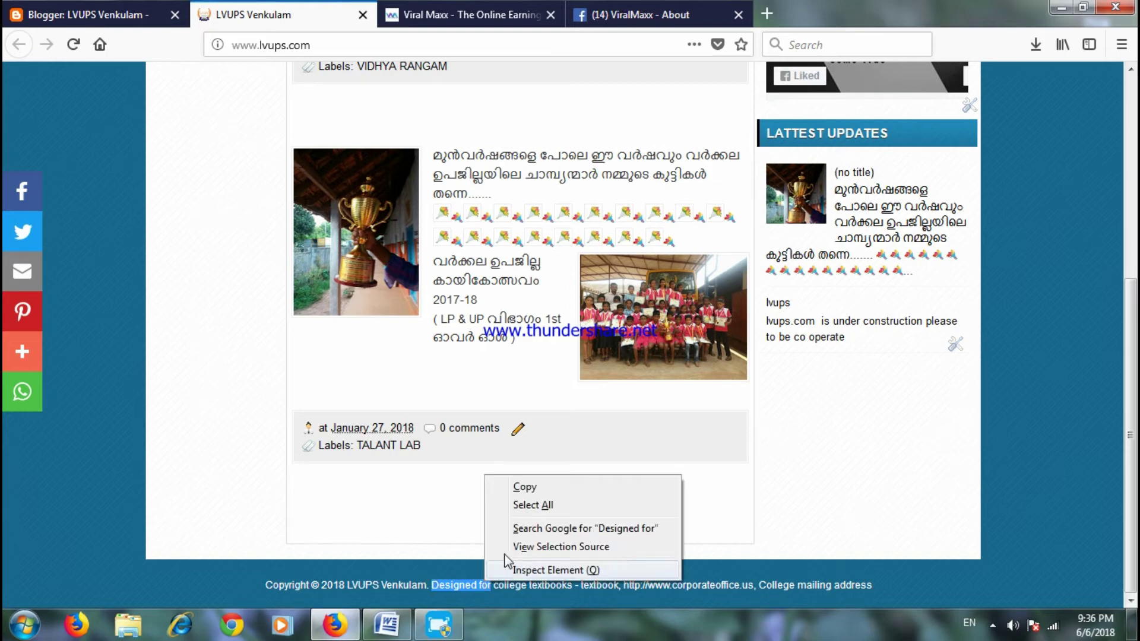
{"action": "left_click", "coordinate": [526, 485]}
{"action": "left_click", "coordinate": [144, 24]}
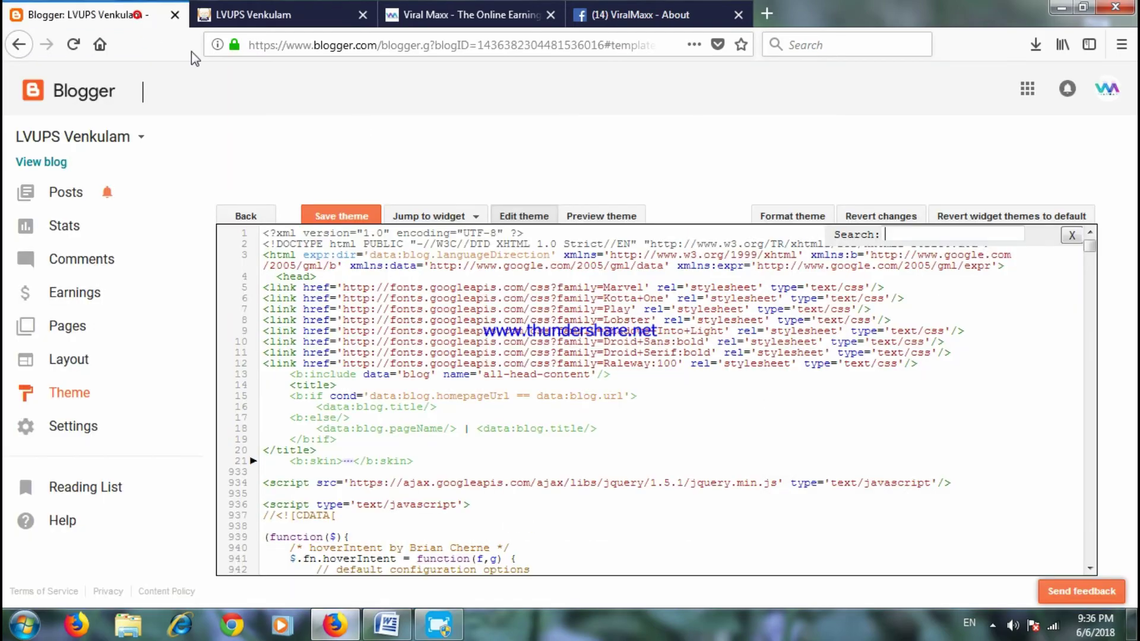
{"action": "right_click", "coordinate": [903, 232]}
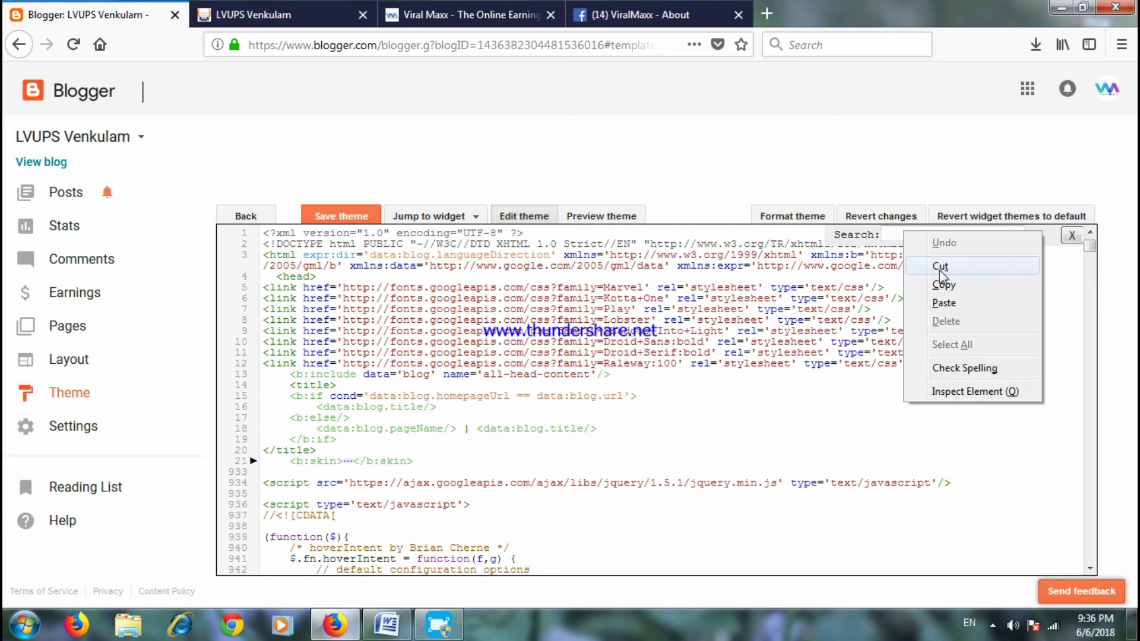
{"action": "left_click", "coordinate": [943, 303]}
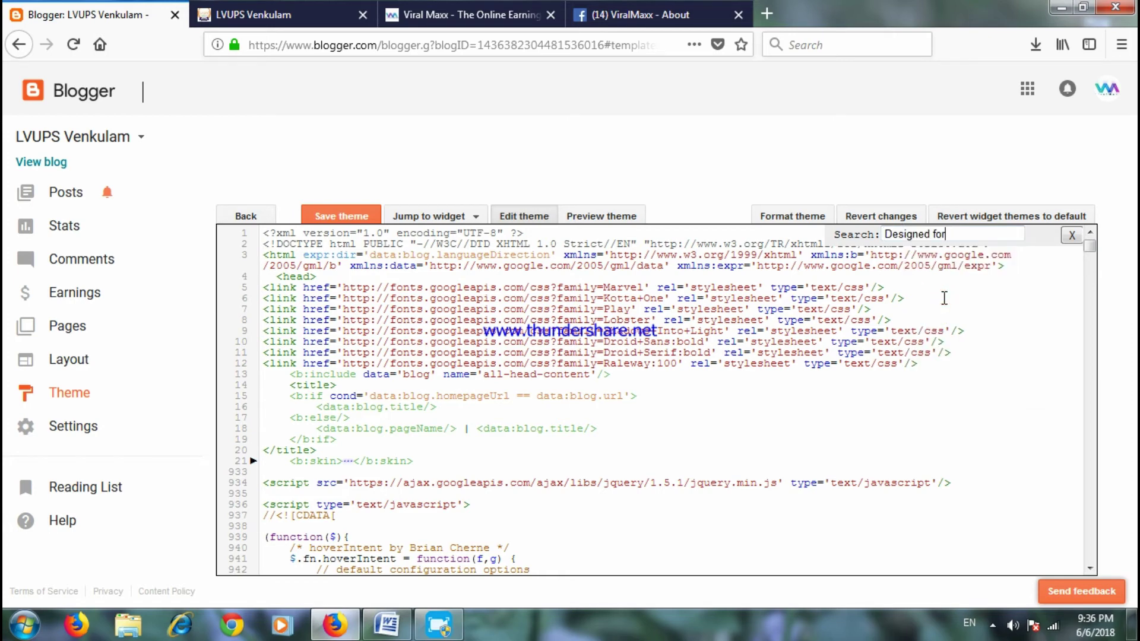
{"action": "key", "text": "Return"}
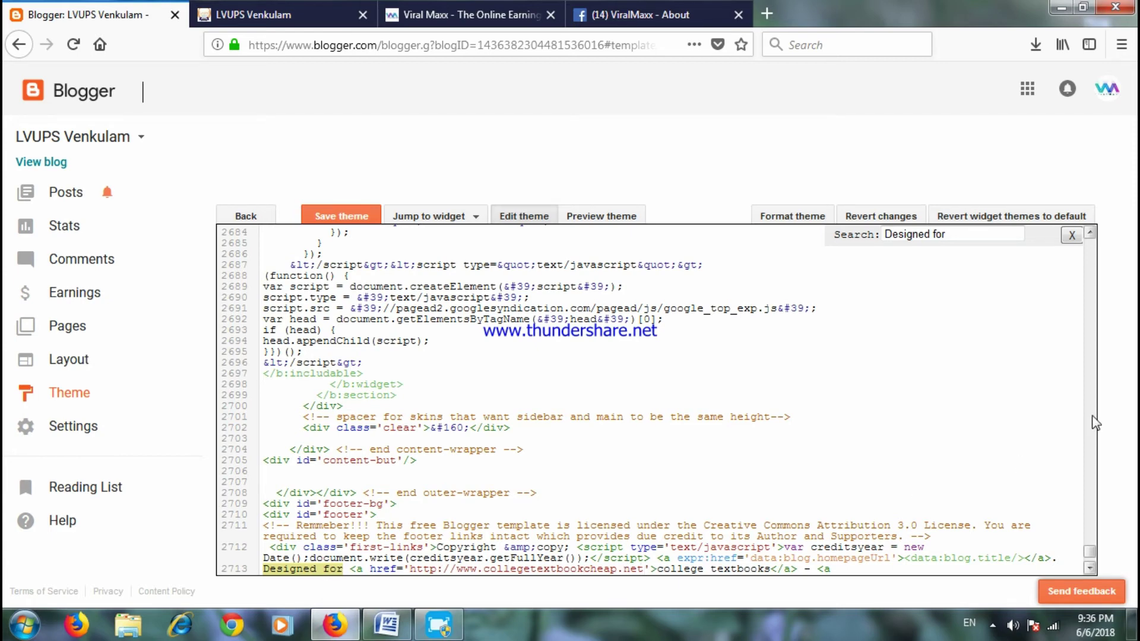
Replace the first footer link text 'college textbooks' on line 2713 with 'viralmaxx'.
{"action": "left_click", "coordinate": [1090, 569]}
{"action": "left_click", "coordinate": [1090, 569]}
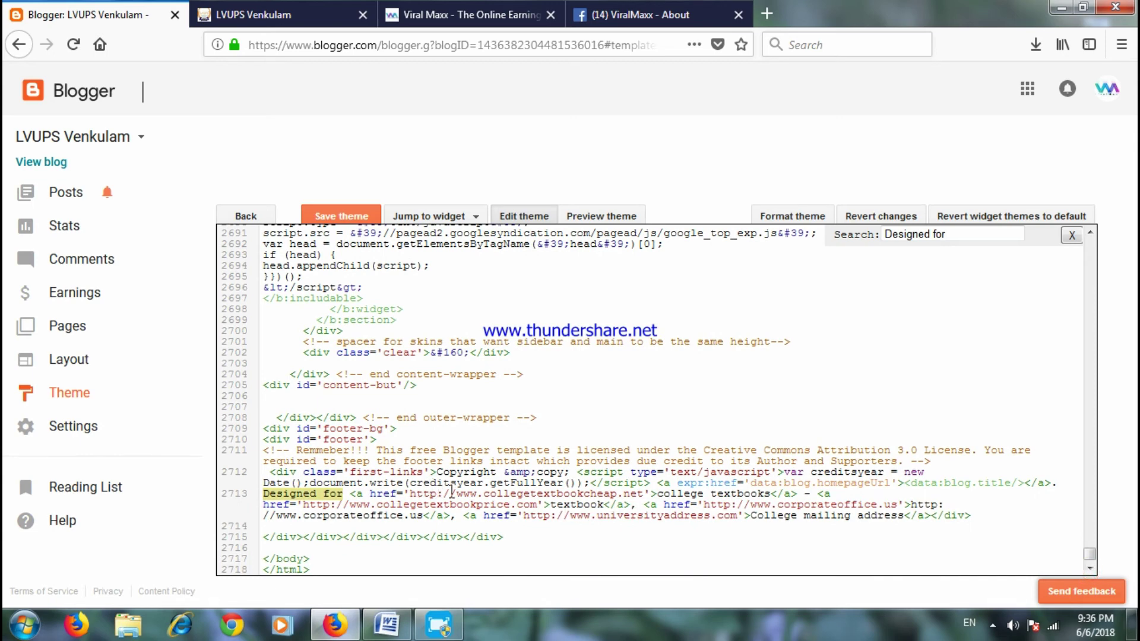
{"action": "left_click", "coordinate": [767, 496]}
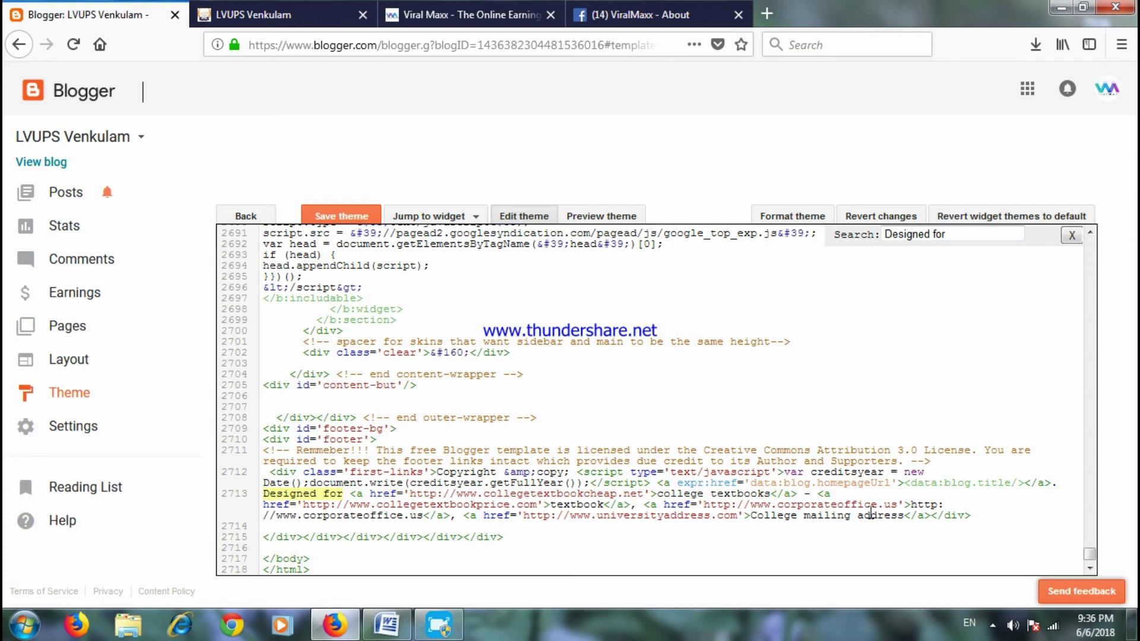
{"action": "key", "text": "BackSpace"}
{"action": "key", "text": "BackSpace"}
{"action": "key", "text": "BackSpace"}
{"action": "key", "text": "BackSpace"}
{"action": "key", "text": "BackSpace"}
{"action": "key", "text": "BackSpace"}
{"action": "key", "text": "BackSpace"}
{"action": "key", "text": "BackSpace"}
{"action": "key", "text": "BackSpace"}
{"action": "key", "text": "BackSpace"}
{"action": "key", "text": "BackSpace"}
{"action": "key", "text": "BackSpace"}
{"action": "key", "text": "BackSpace"}
{"action": "key", "text": "BackSpace"}
{"action": "key", "text": "BackSpace"}
{"action": "key", "text": "BackSpace"}
{"action": "key", "text": "BackSpace"}
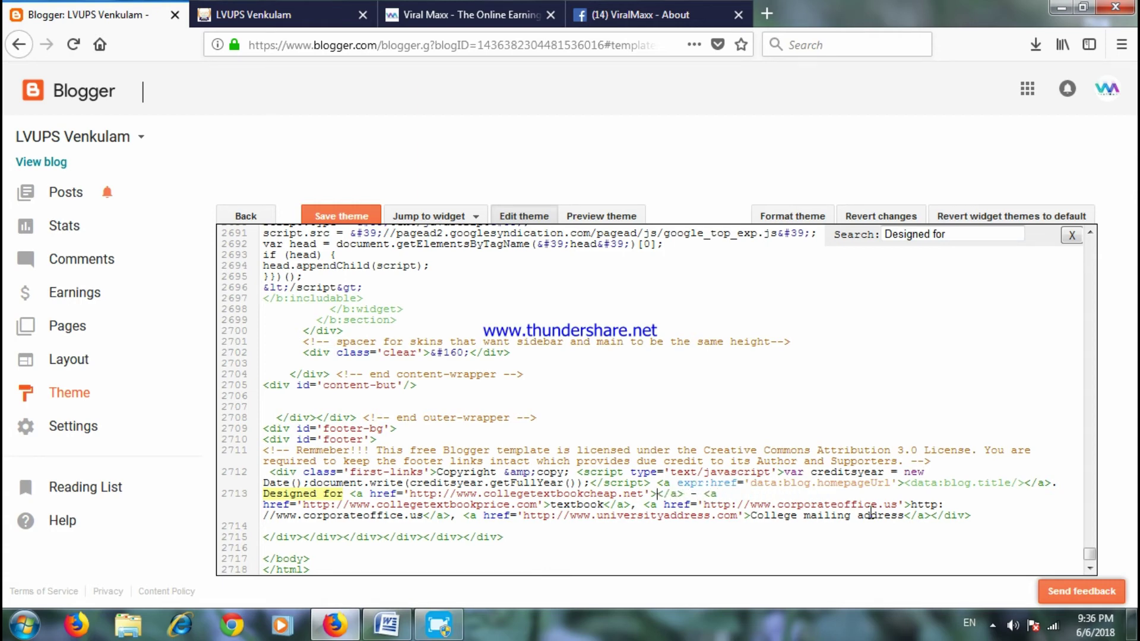
{"action": "type", "text": "viralmaxx"}
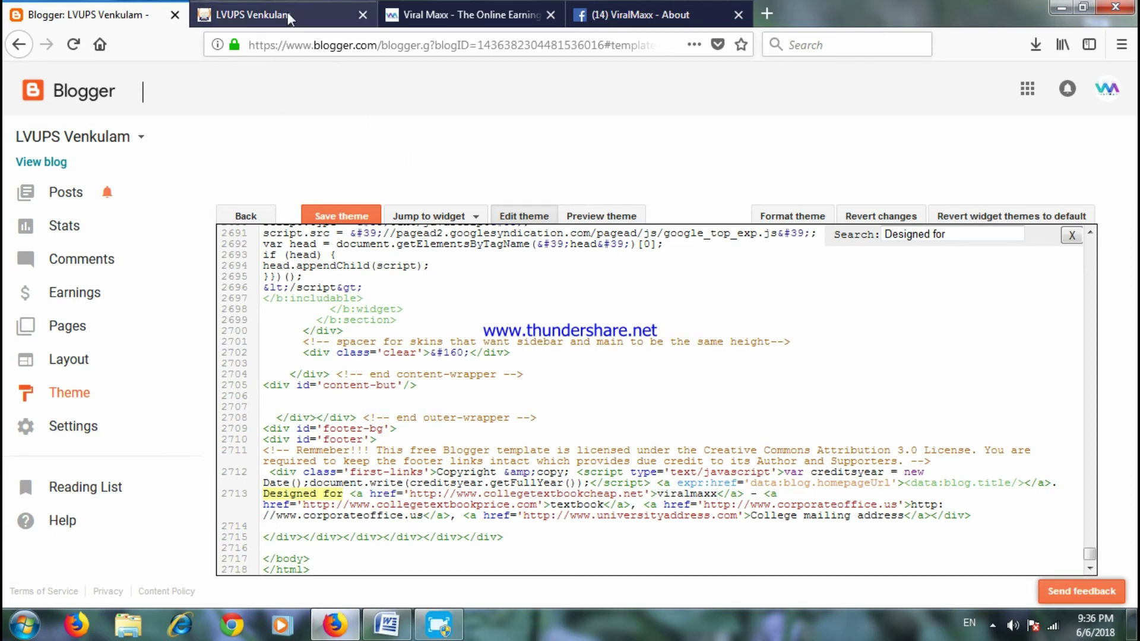
{"action": "left_click", "coordinate": [436, 13]}
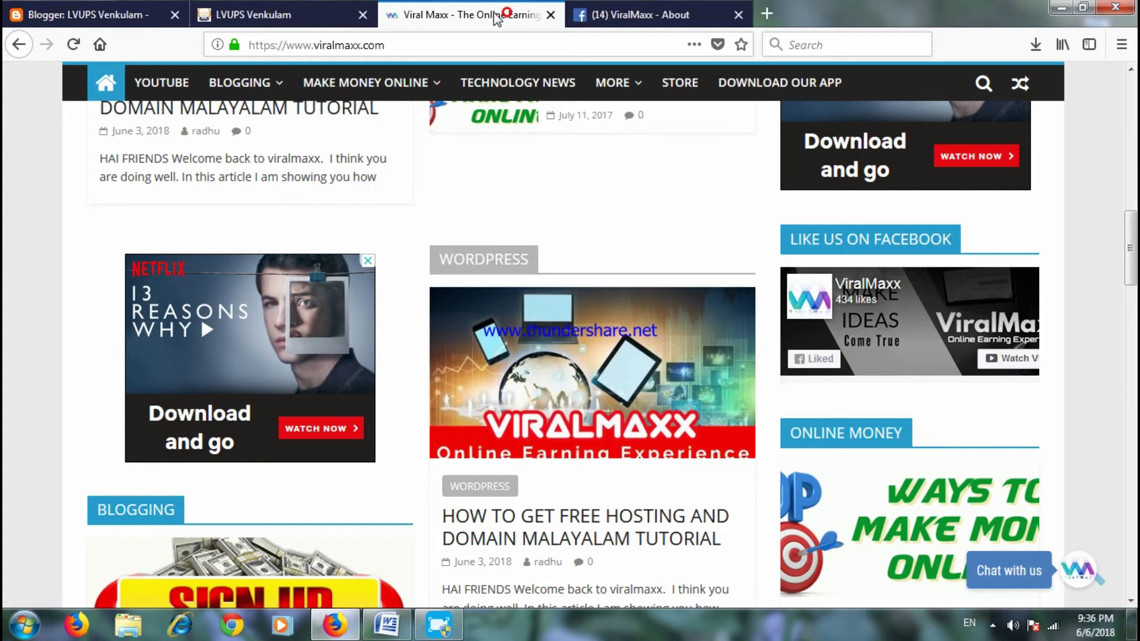
{"action": "left_click", "coordinate": [423, 42]}
{"action": "right_click", "coordinate": [348, 43]}
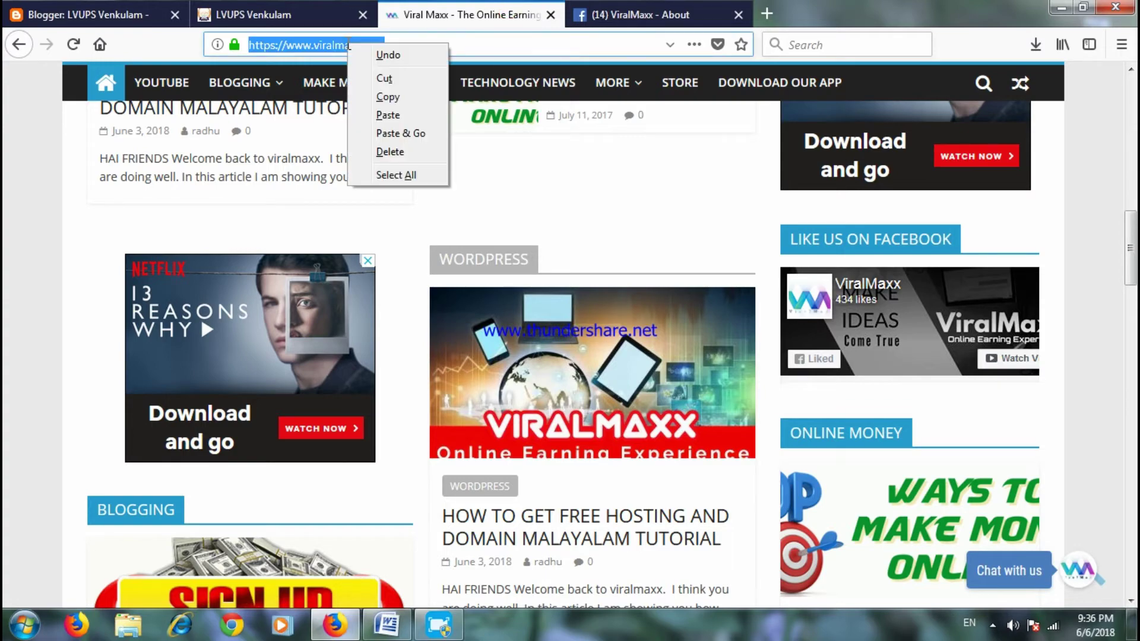
{"action": "left_click", "coordinate": [403, 93]}
{"action": "left_click", "coordinate": [132, 13]}
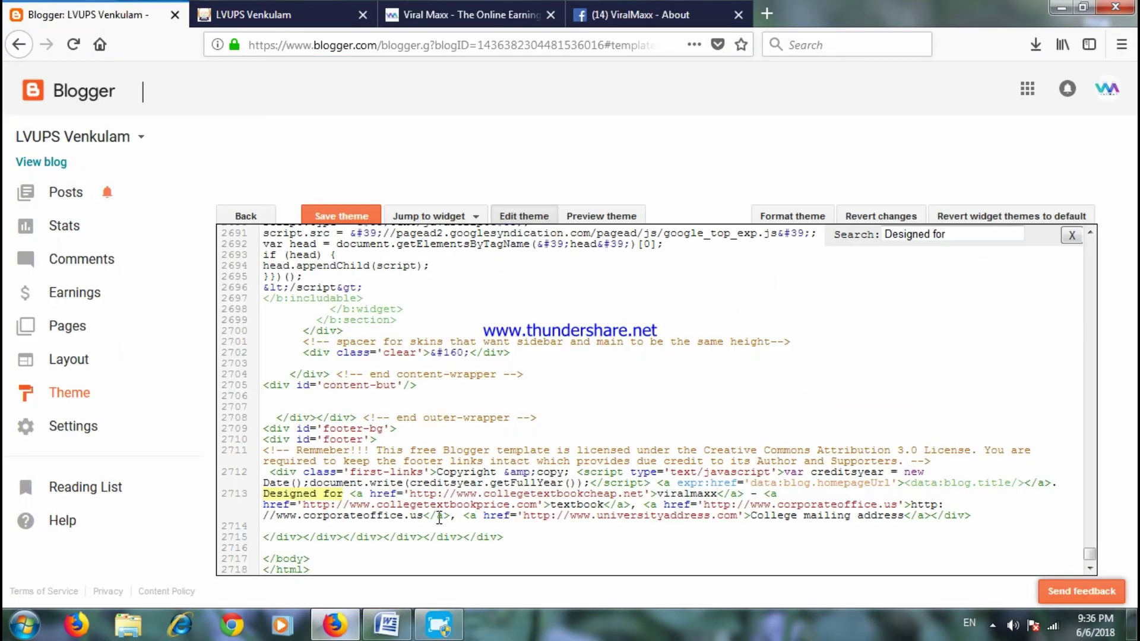
{"action": "left_click_drag", "start_coordinate": [422, 515], "coordinate": [261, 515]}
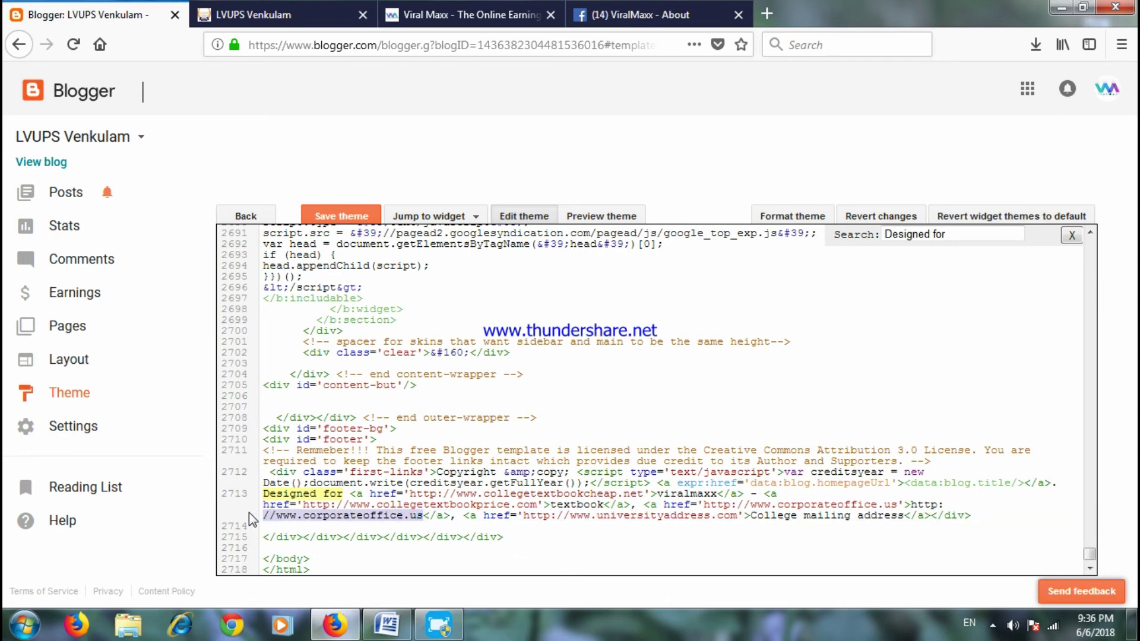
{"action": "key", "text": "BackSpace"}
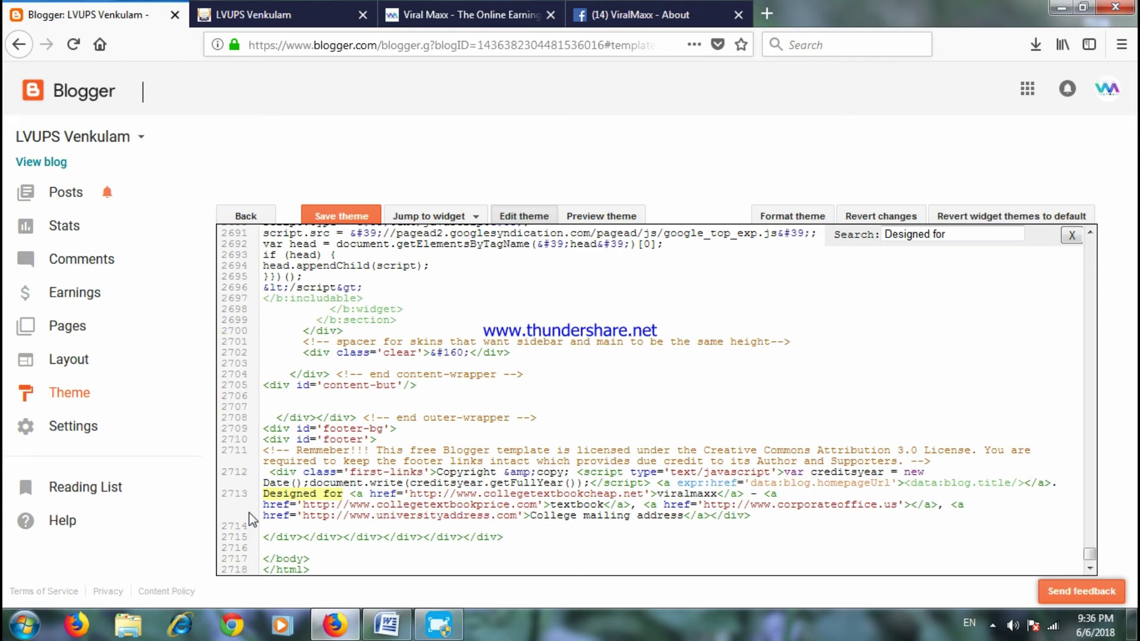
{"action": "key", "text": "ctrl+v"}
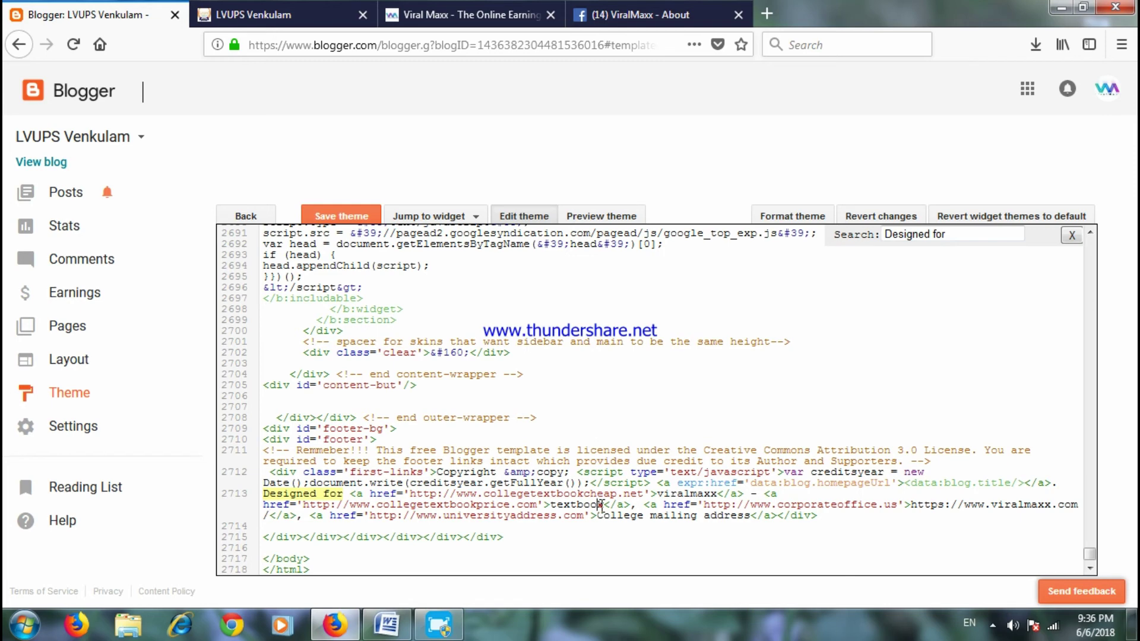
Change the 'textbook' link text to 'viralmaxx' and save the theme.
{"action": "key", "text": "BackSpace"}
{"action": "key", "text": "BackSpace"}
{"action": "key", "text": "BackSpace"}
{"action": "key", "text": "BackSpace"}
{"action": "key", "text": "BackSpace"}
{"action": "key", "text": "BackSpace"}
{"action": "key", "text": "BackSpace"}
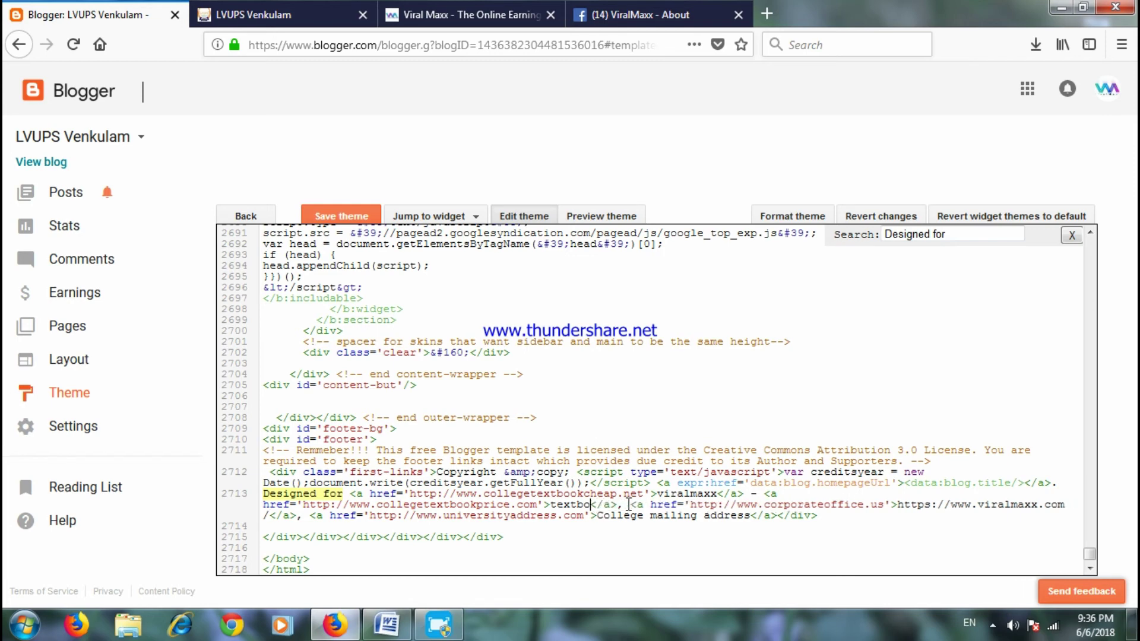
{"action": "key", "text": "BackSpace"}
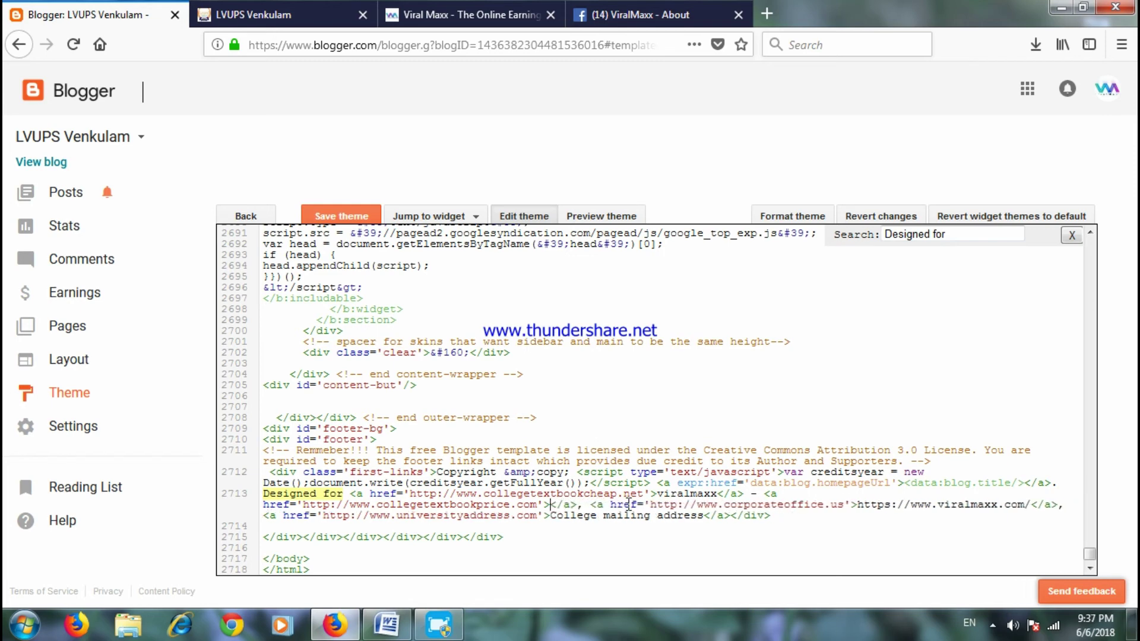
{"action": "type", "text": "vira"}
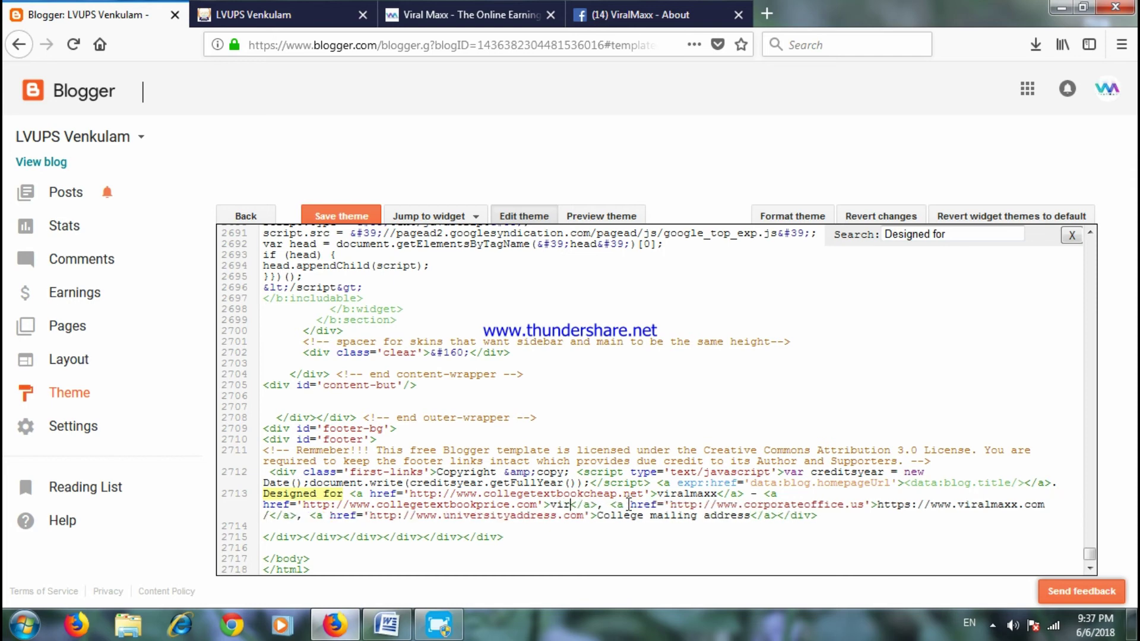
{"action": "type", "text": "lmax"}
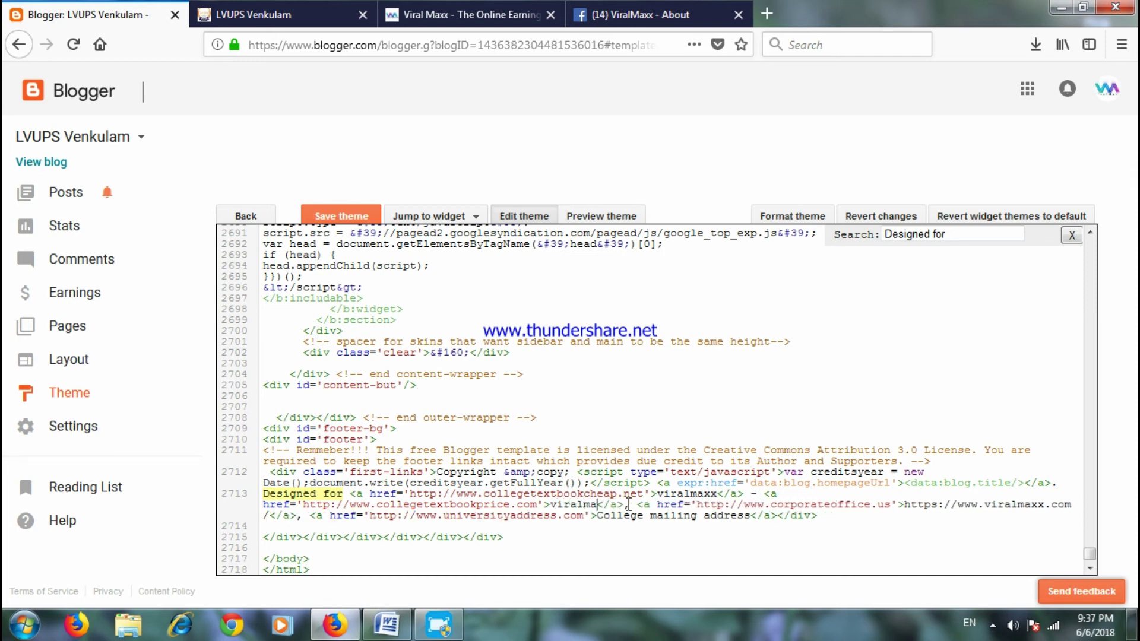
{"action": "type", "text": "x"}
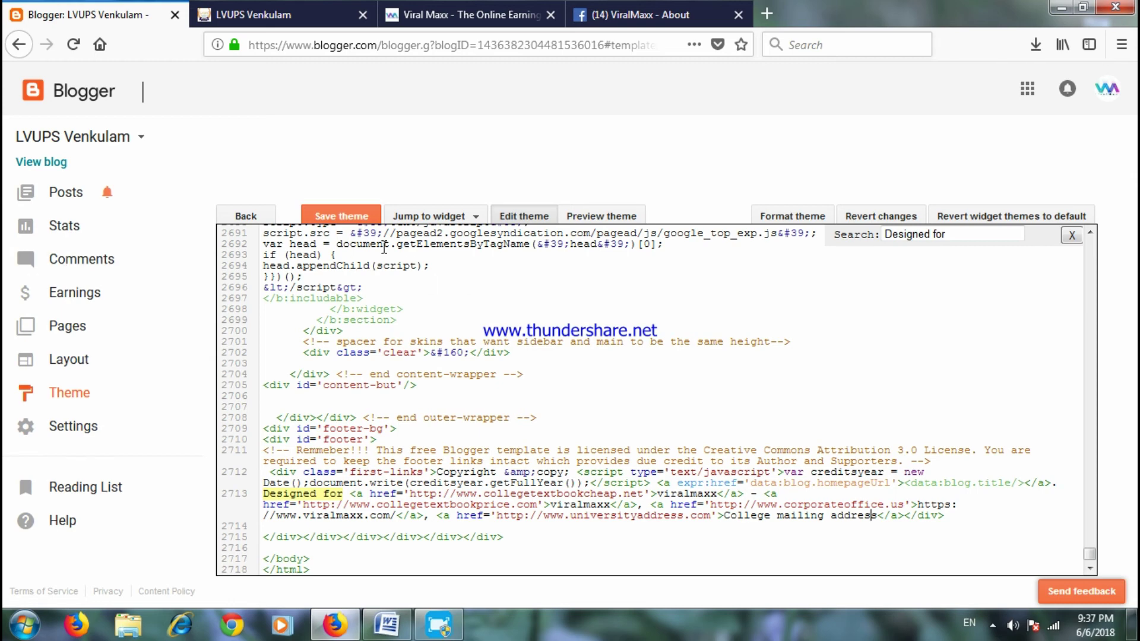
{"action": "left_click", "coordinate": [350, 218]}
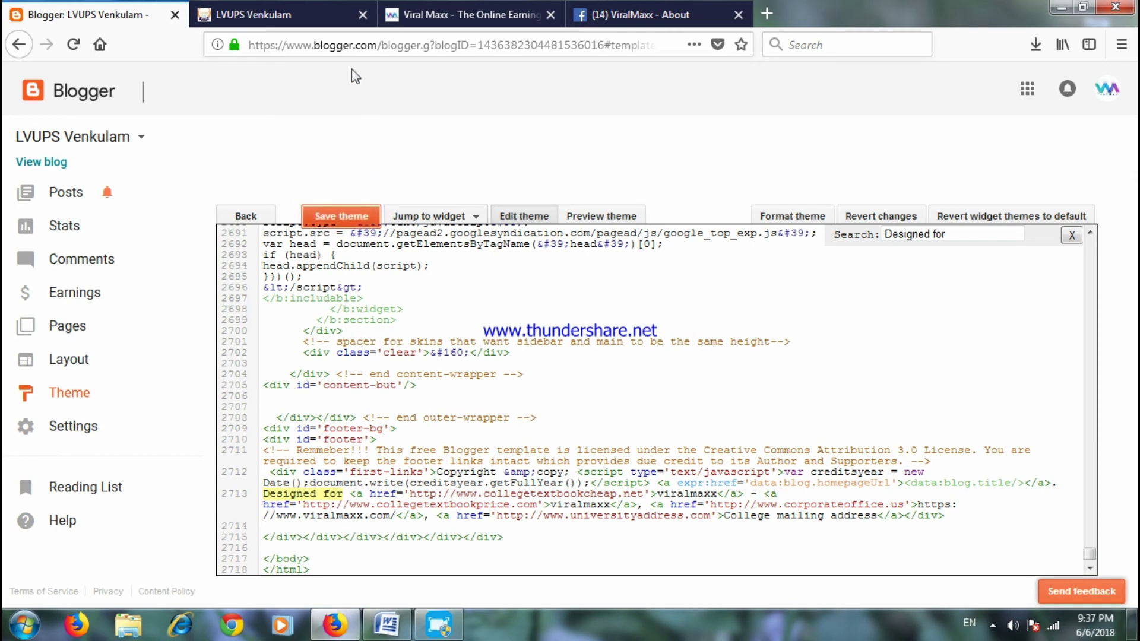
Reload the LVUPS Venkulam blog to check the updated footer credits.
{"action": "left_click", "coordinate": [306, 18]}
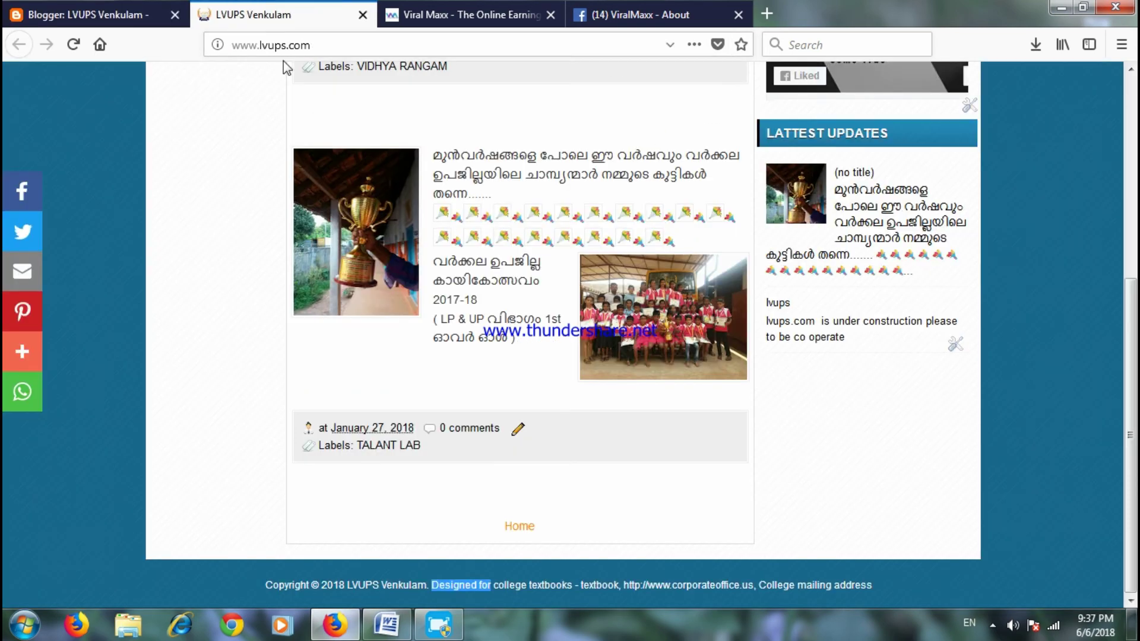
{"action": "left_click", "coordinate": [83, 46]}
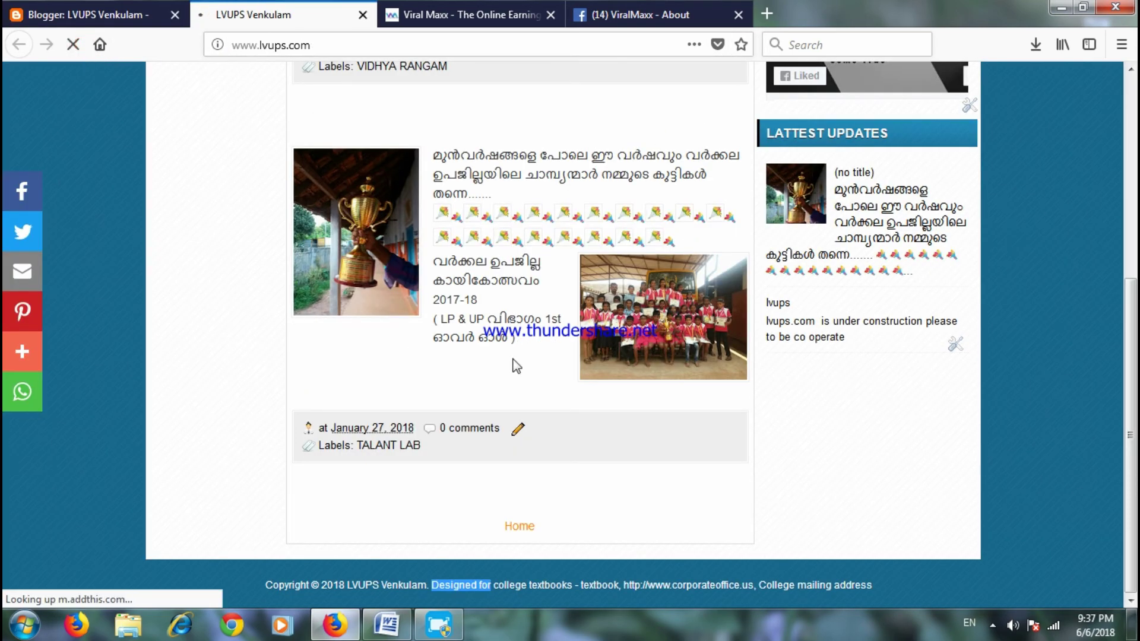